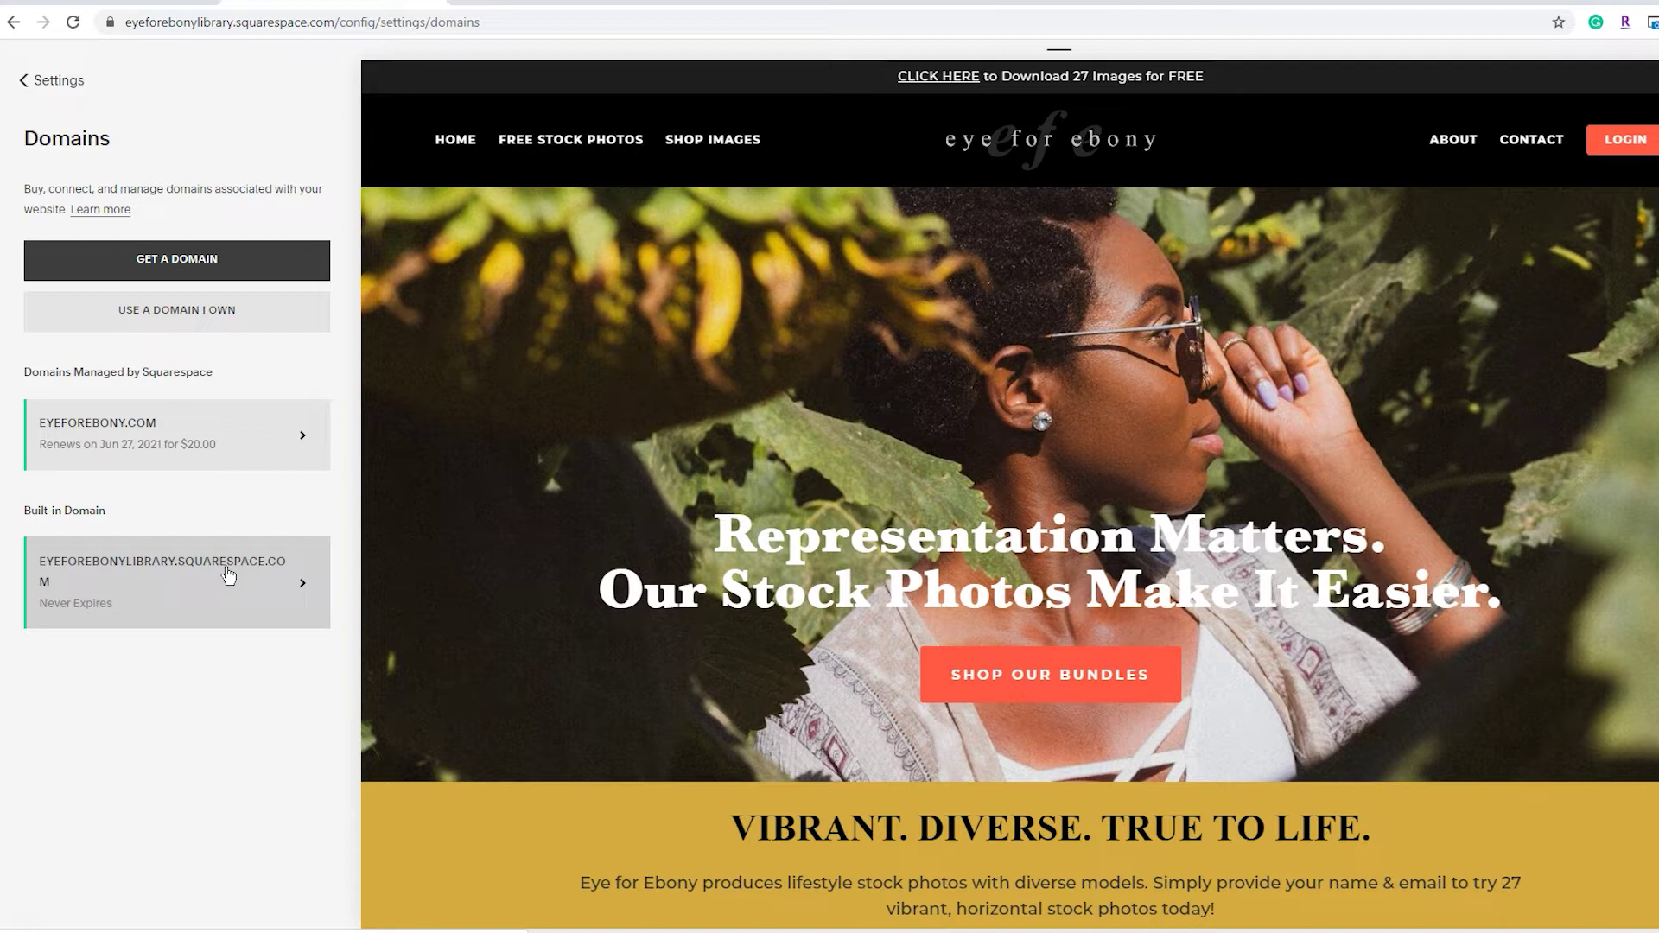
pyautogui.click(228, 575)
pyautogui.click(195, 407)
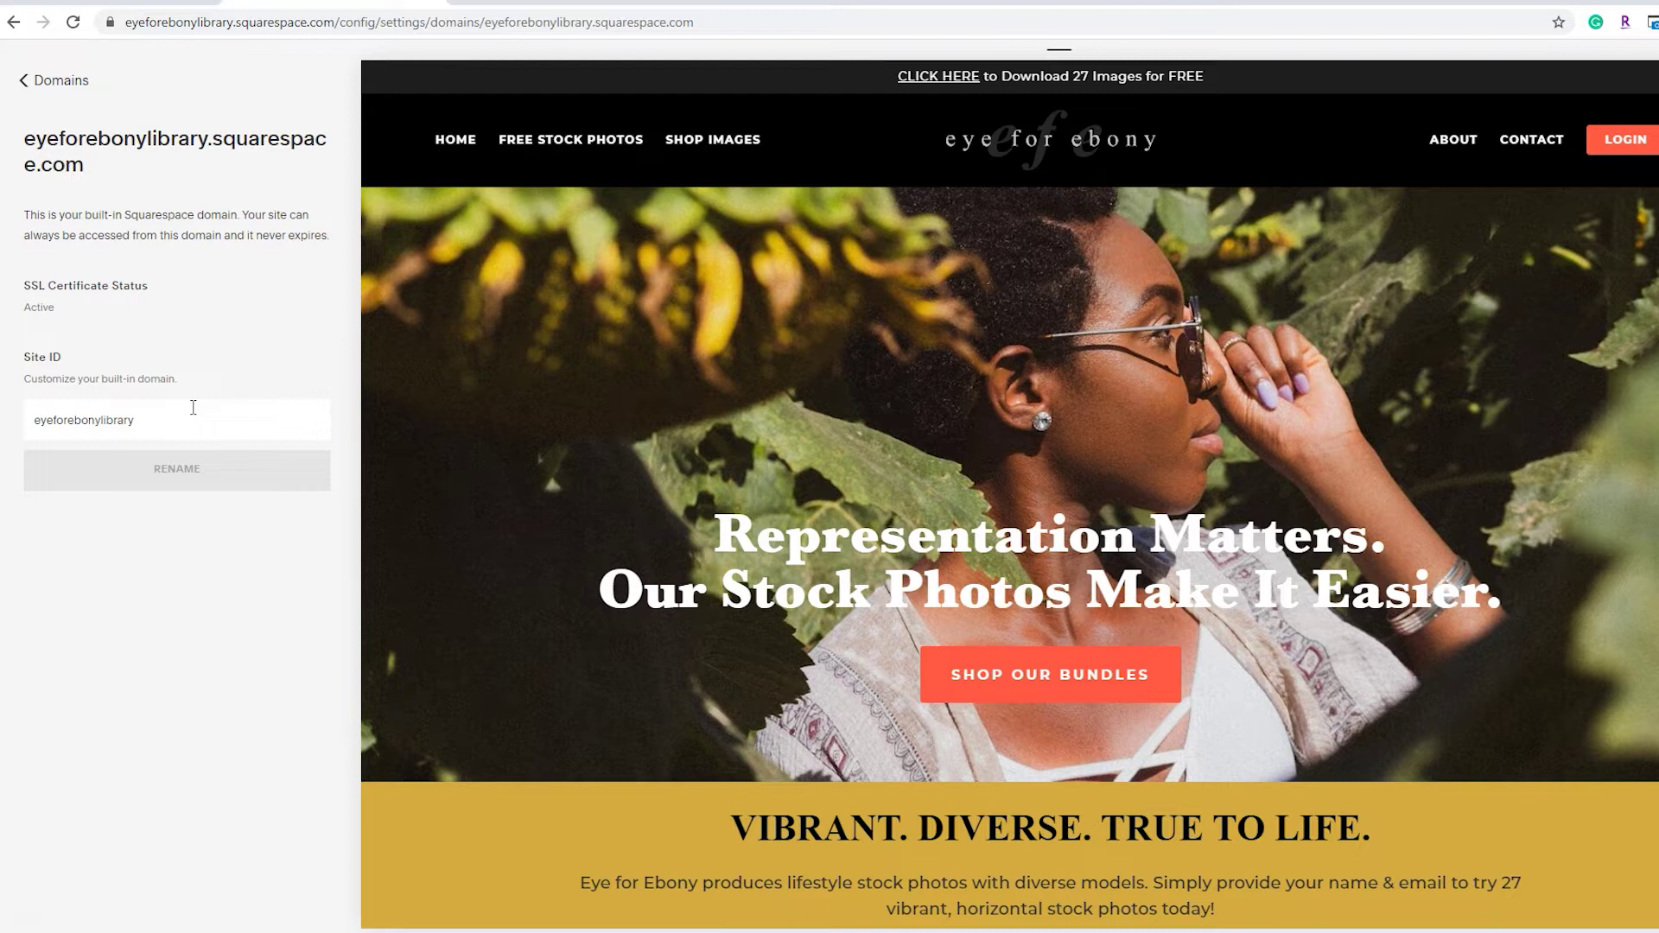
pyautogui.click(69, 90)
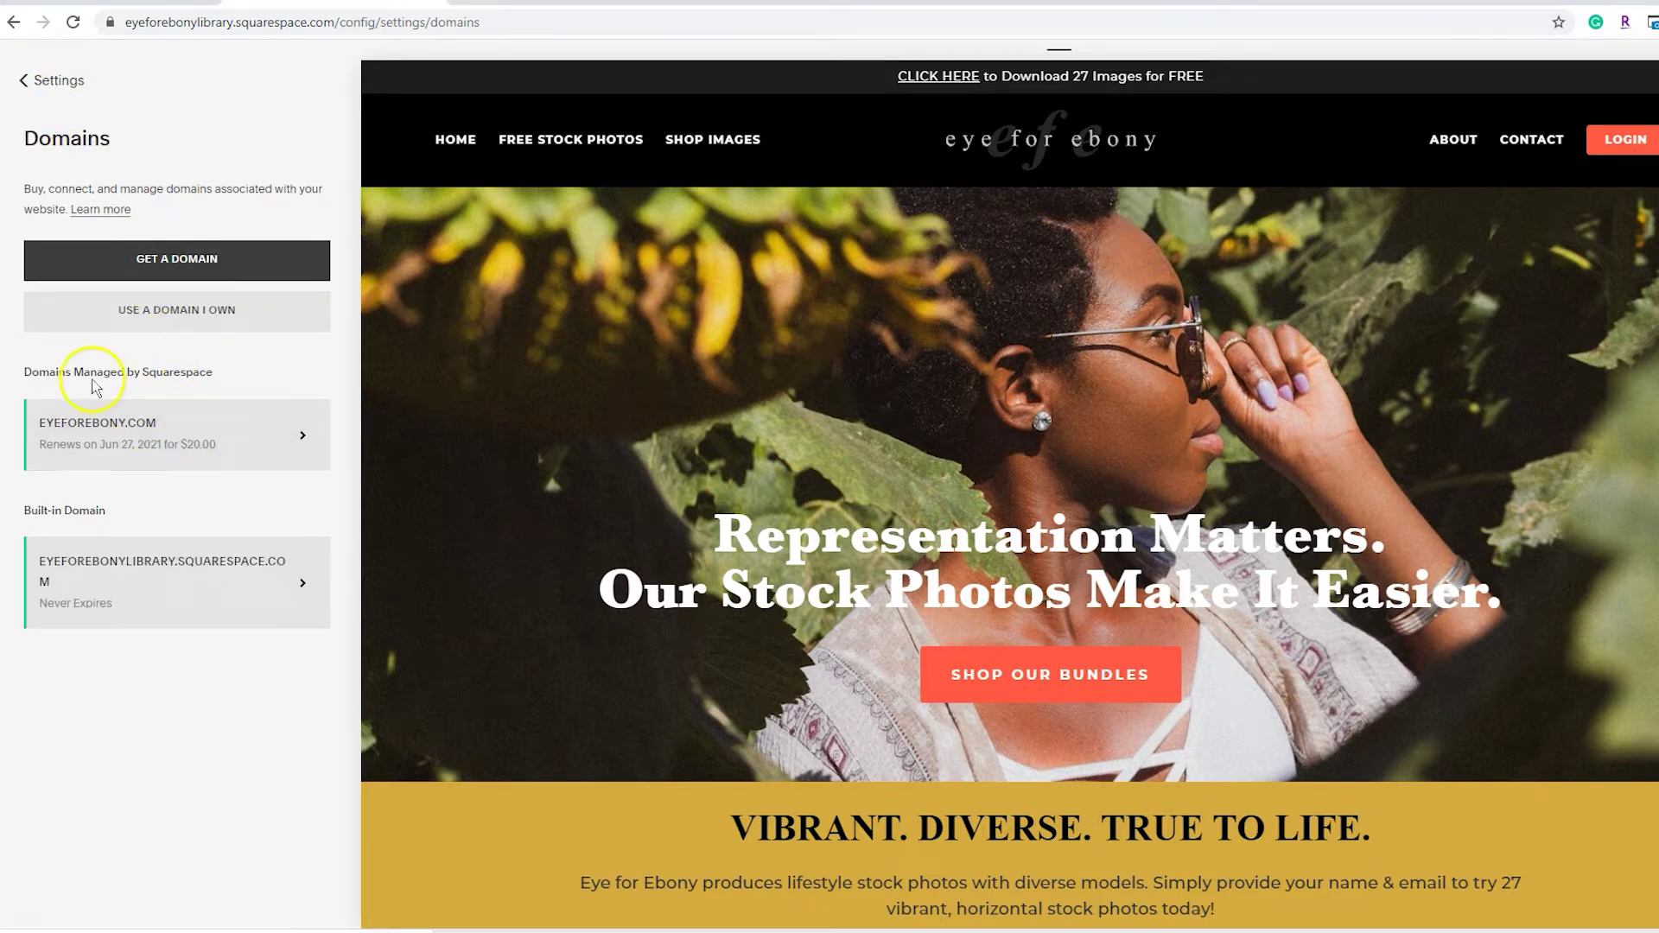
# - Open eyeforebony.com's Advanced Settings to show its DNS records
pyautogui.click(177, 451)
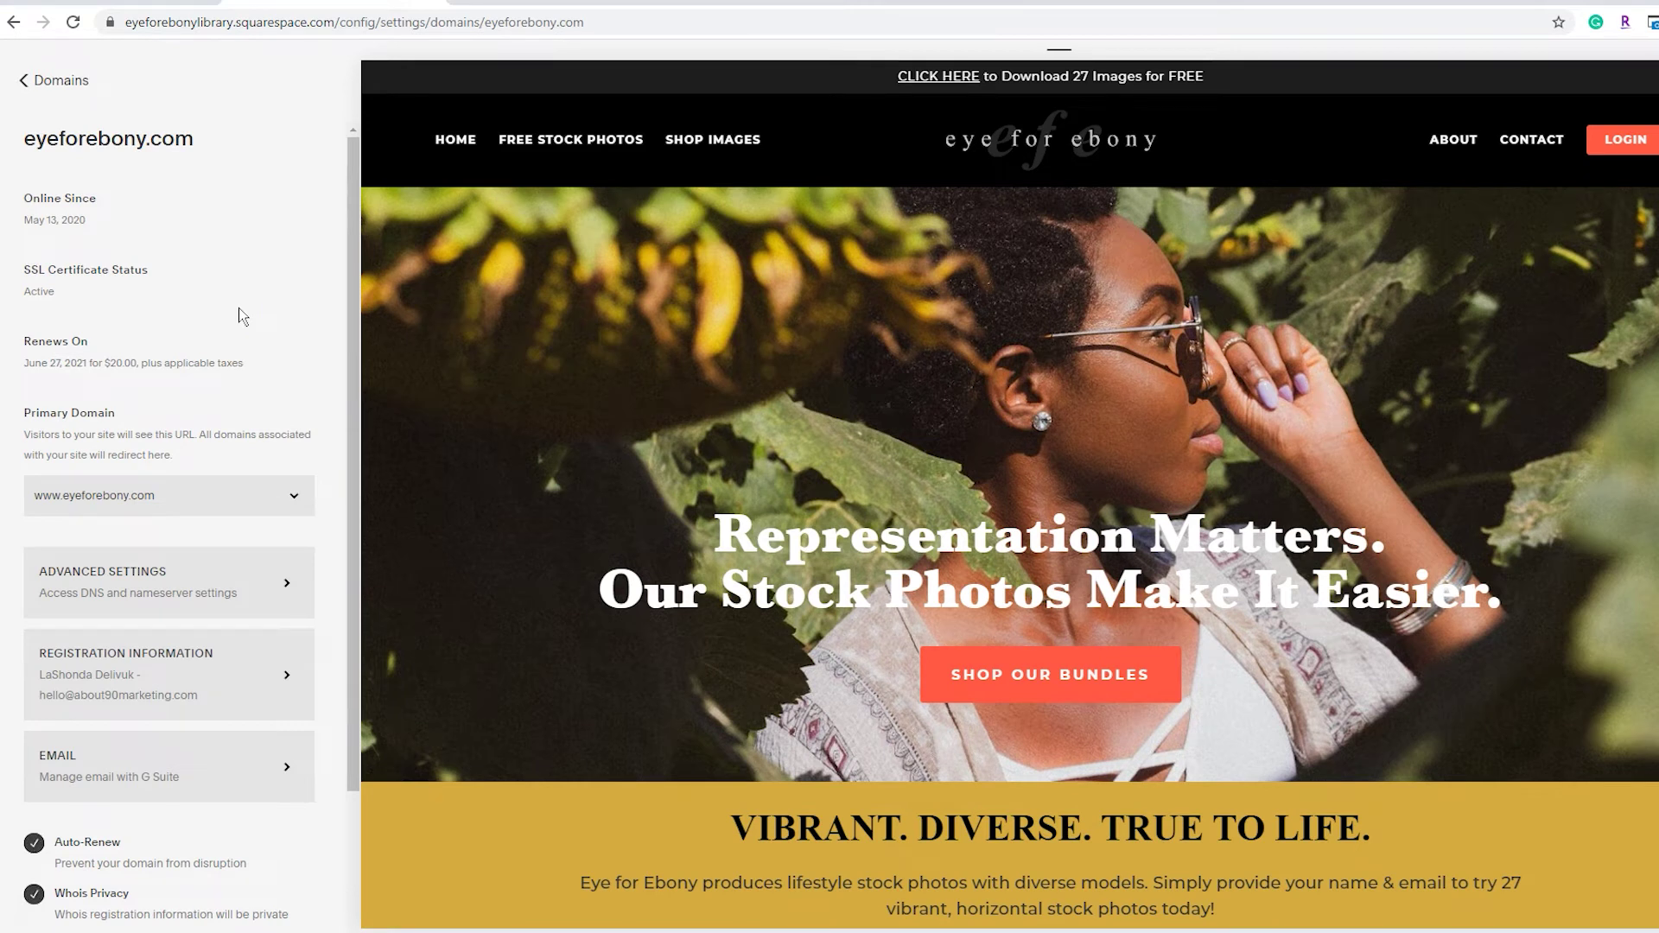
pyautogui.scroll(-2, 239, 308)
pyautogui.click(240, 361)
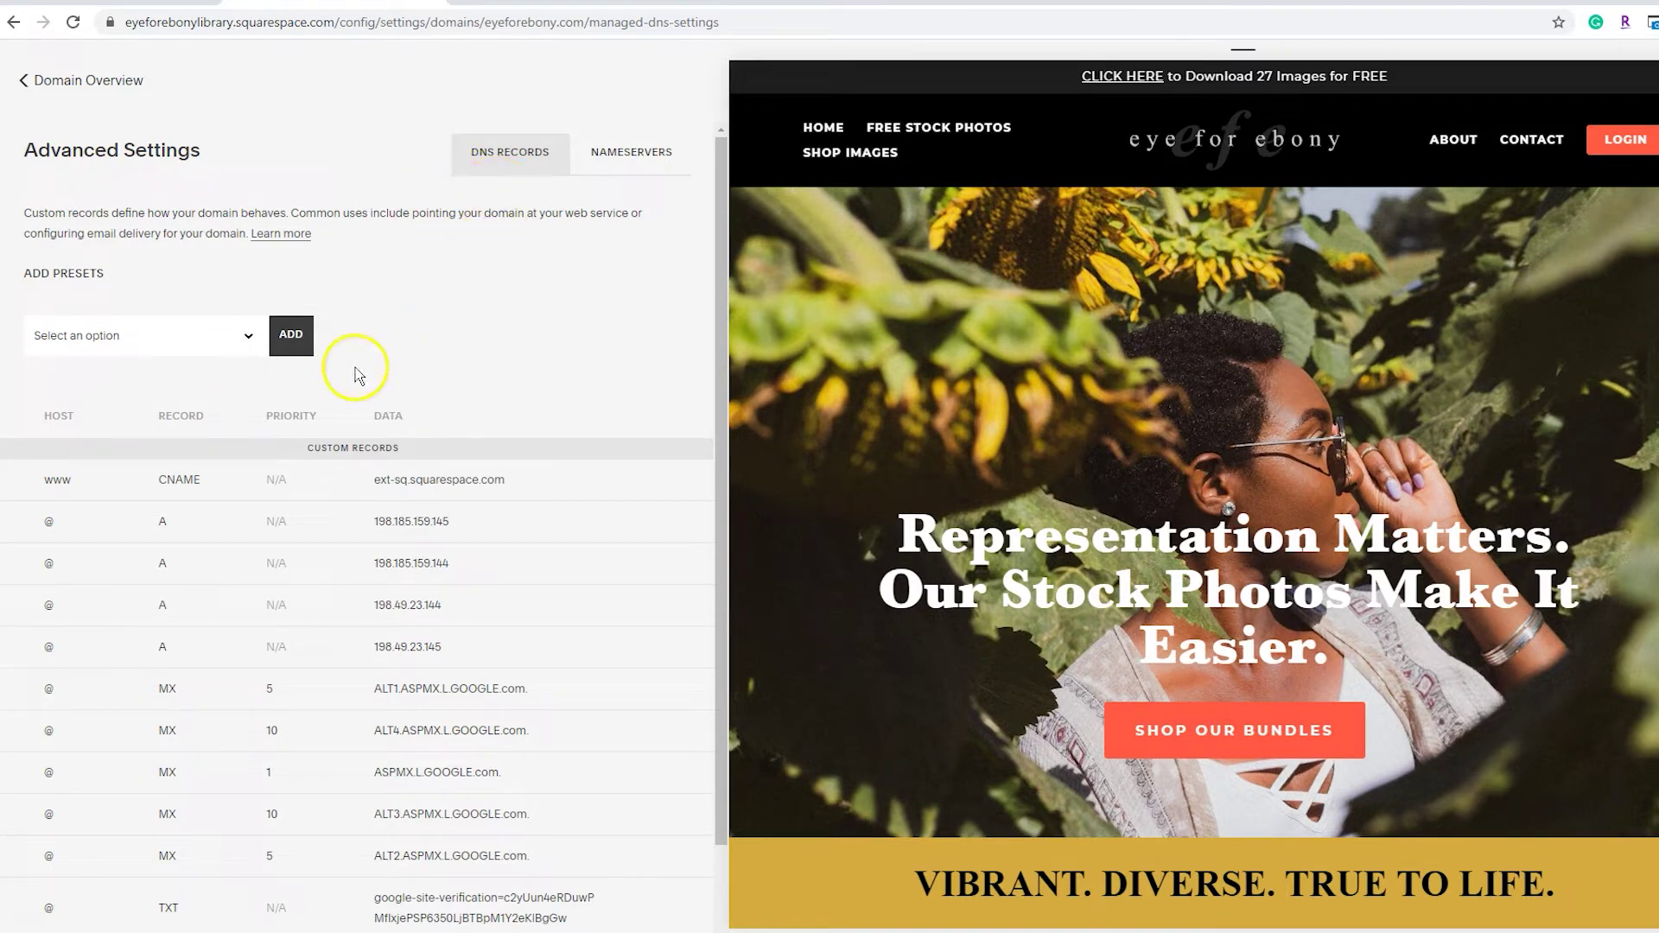
pyautogui.click(159, 350)
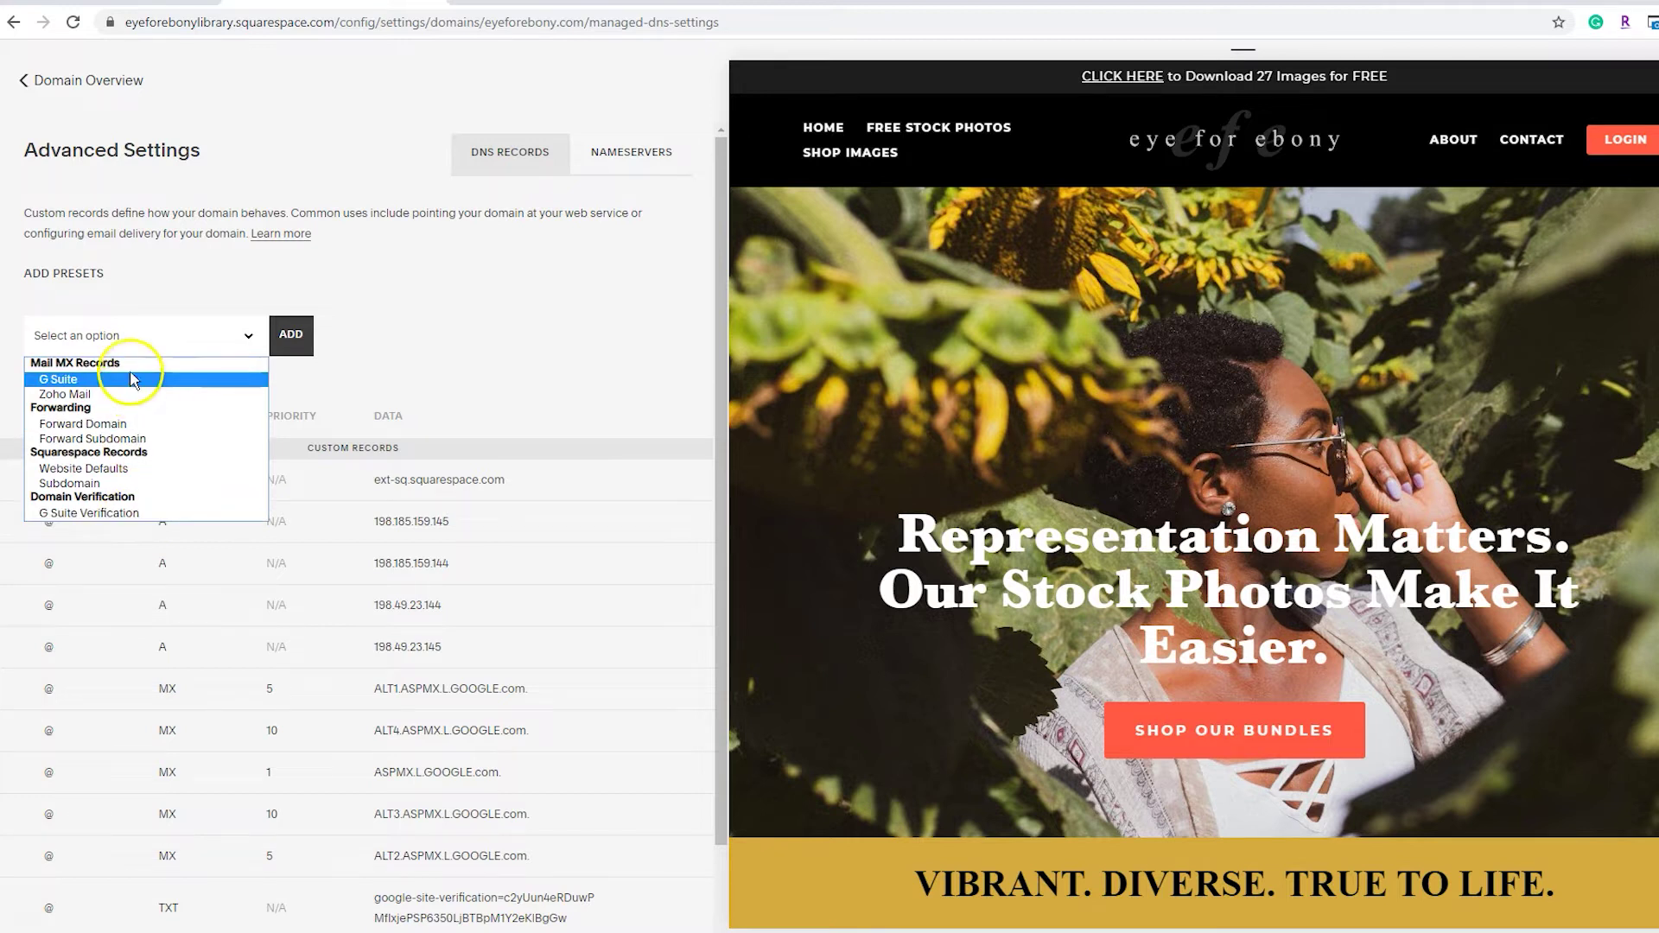
pyautogui.click(396, 332)
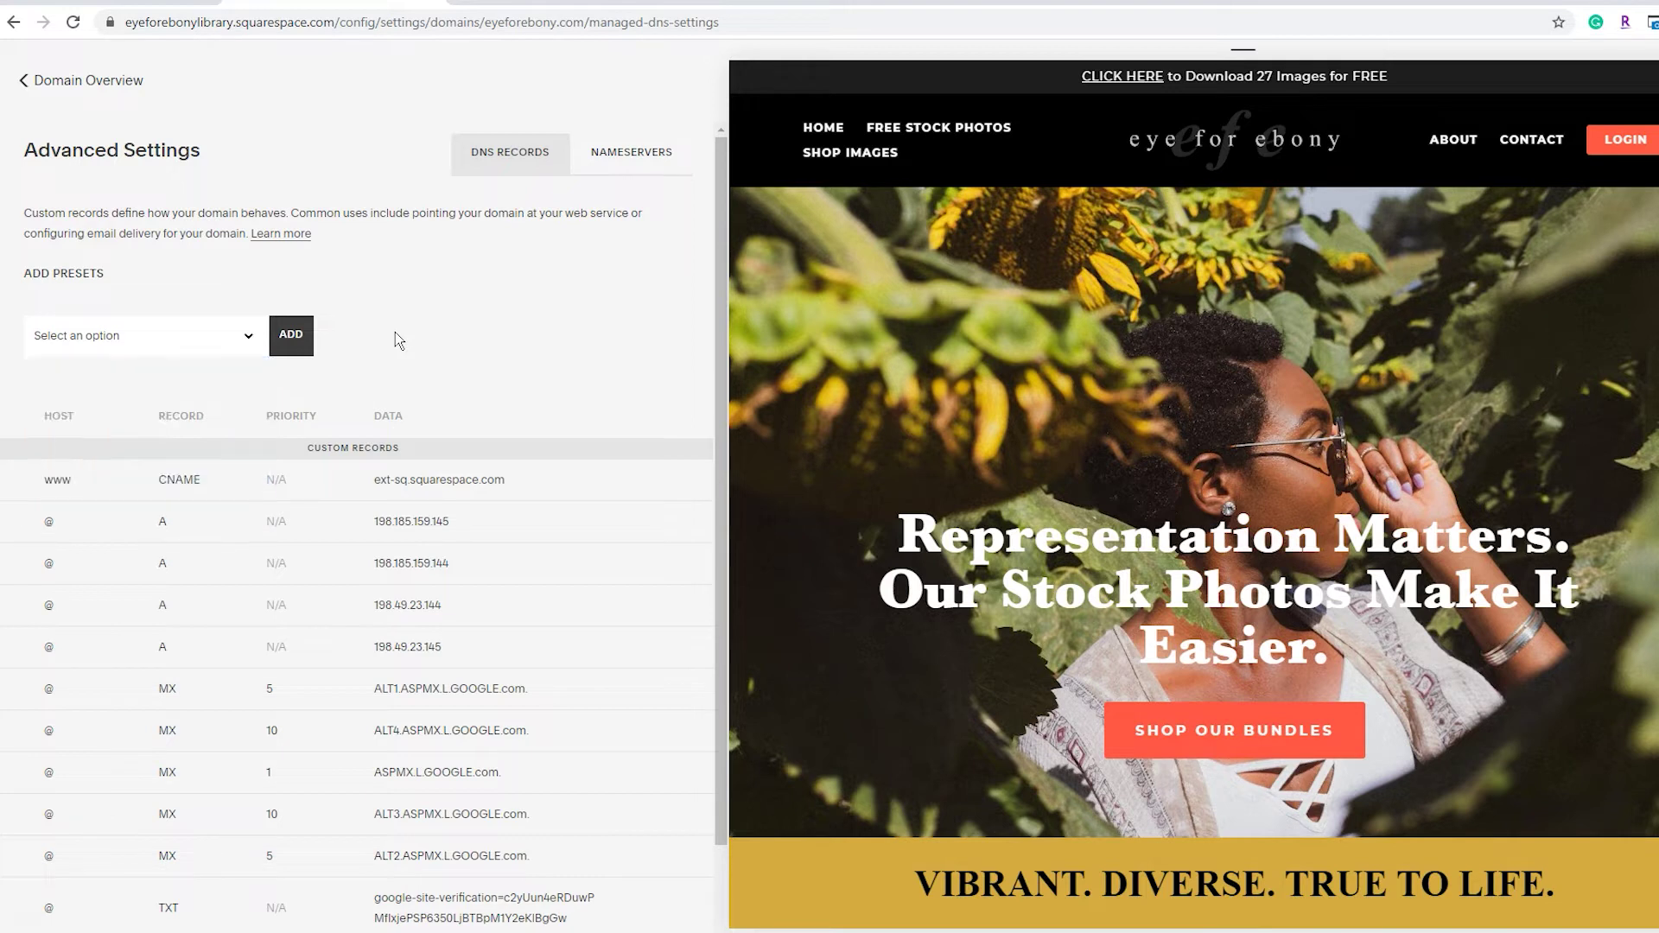
pyautogui.scroll(-1, 507, 439)
pyautogui.scroll(-2, 506, 438)
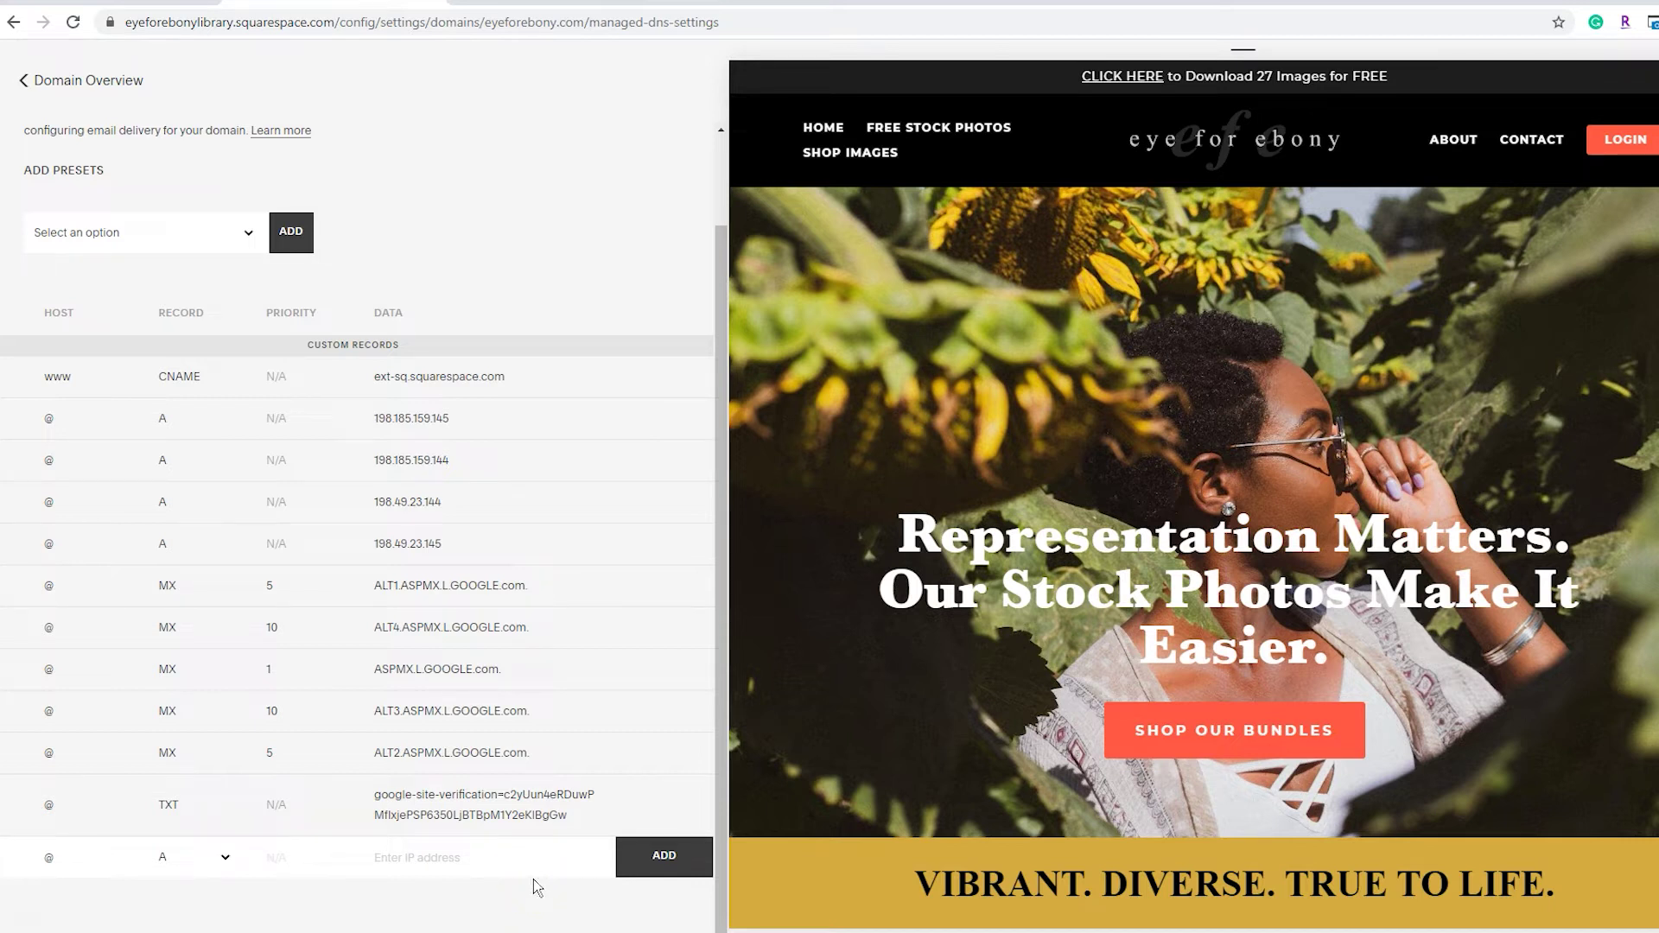
# - In Flodesk, go to Account > Domain setup and view eyeforebony.com's three CNAME records
pyautogui.click(587, 5)
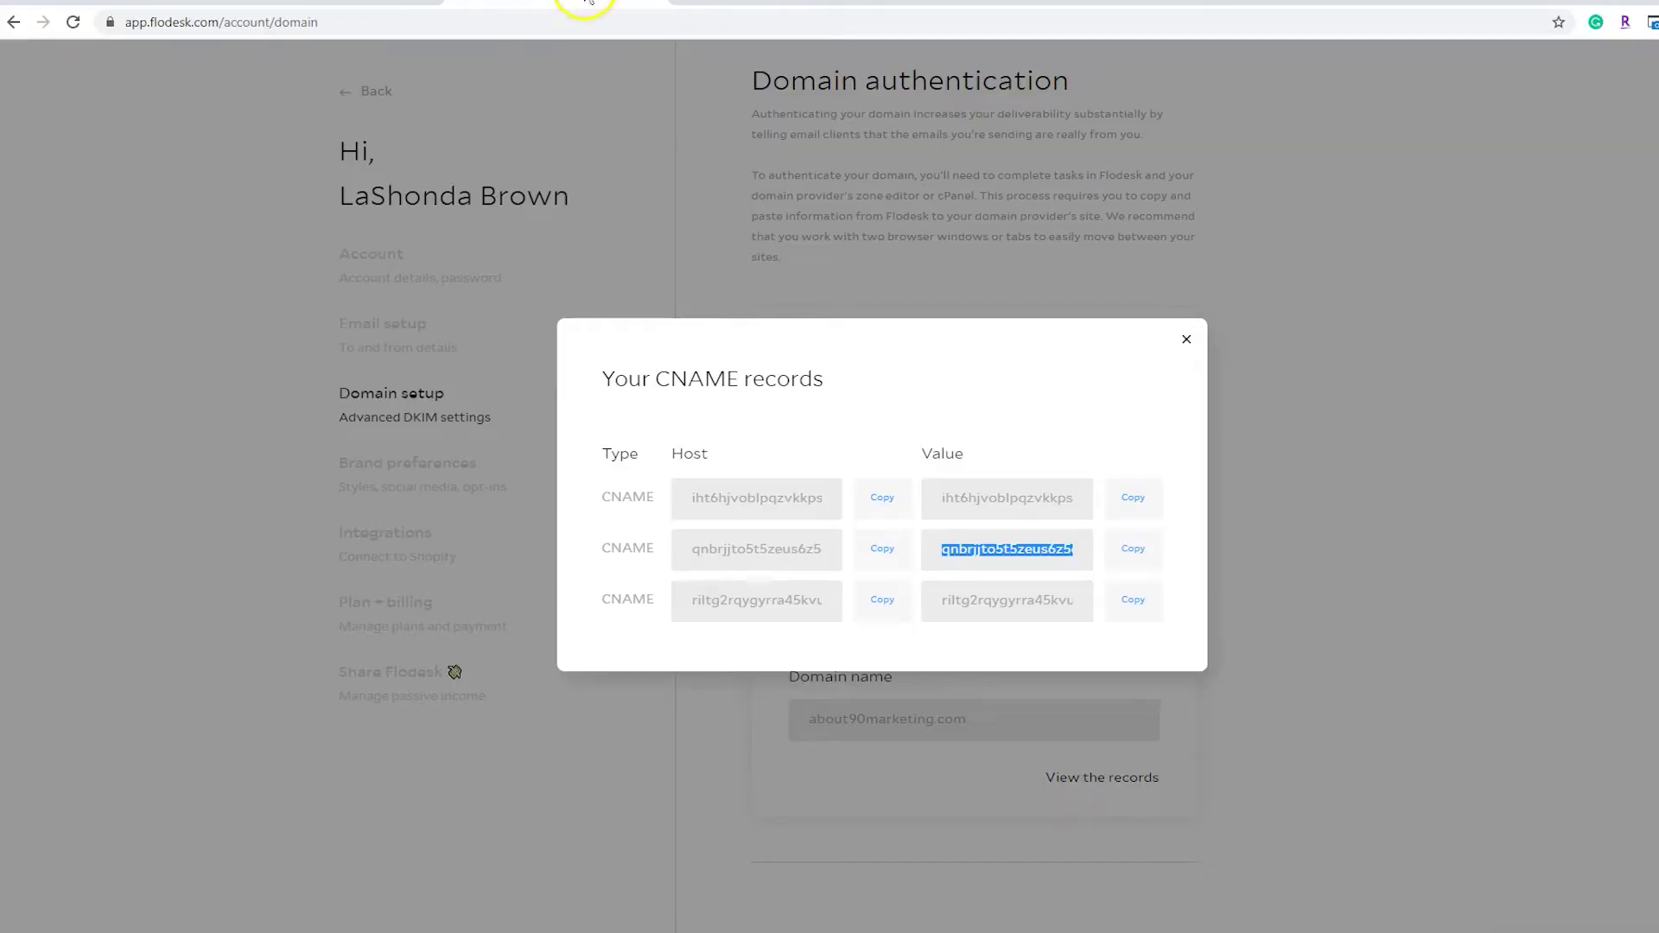
pyautogui.click(1186, 339)
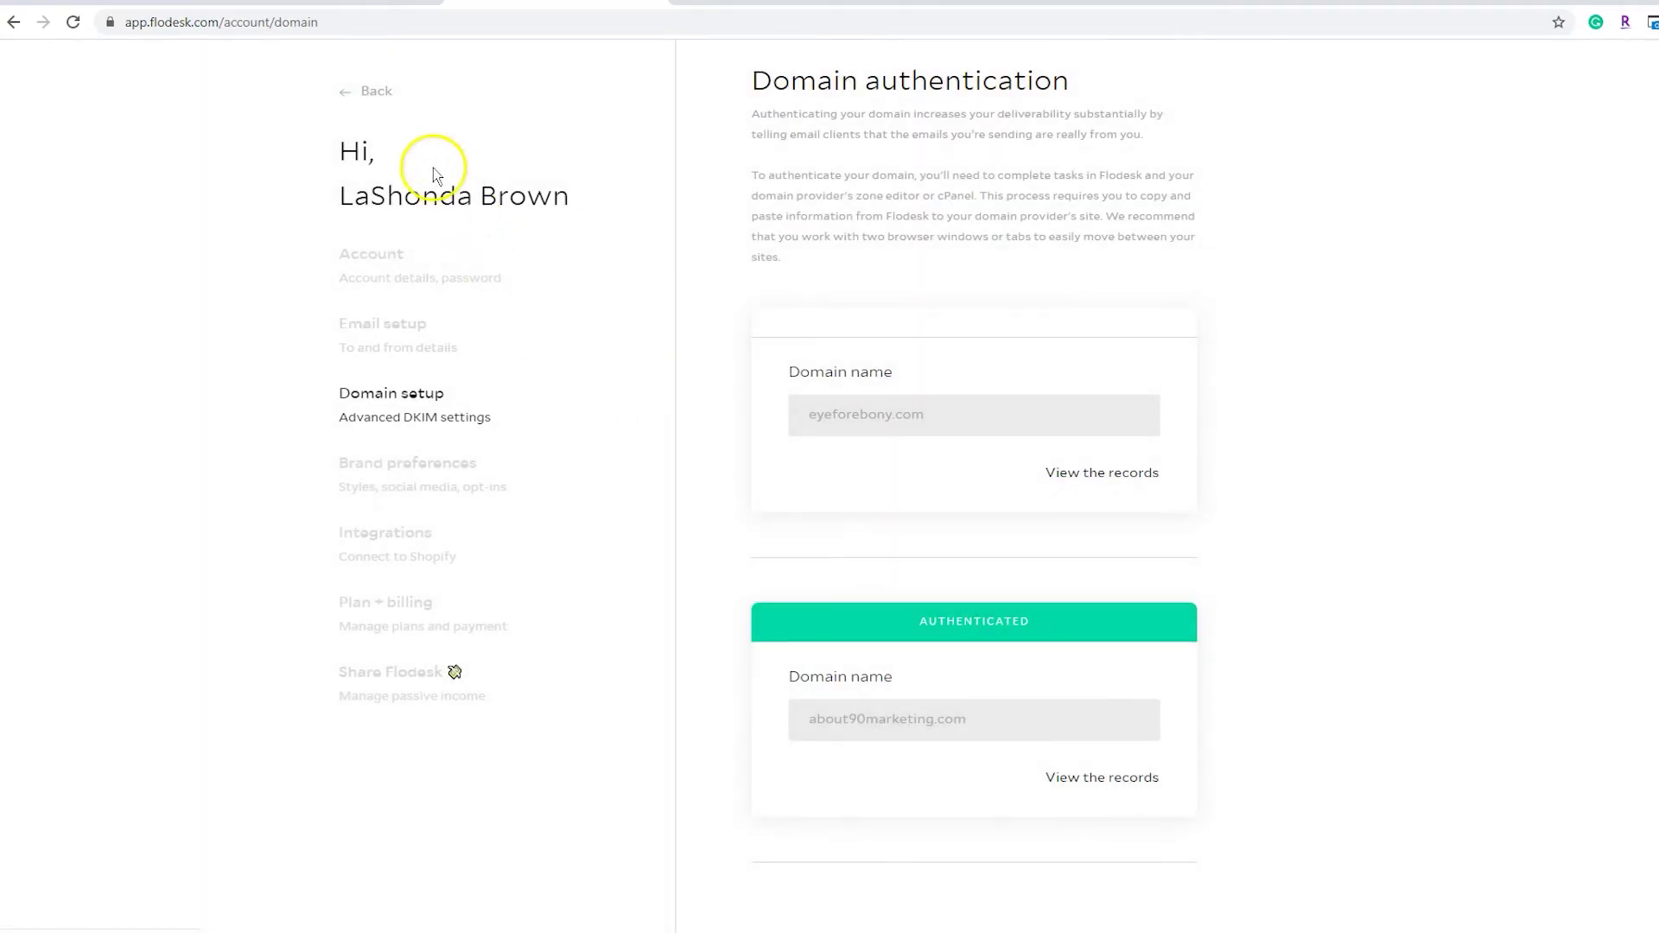
pyautogui.click(376, 95)
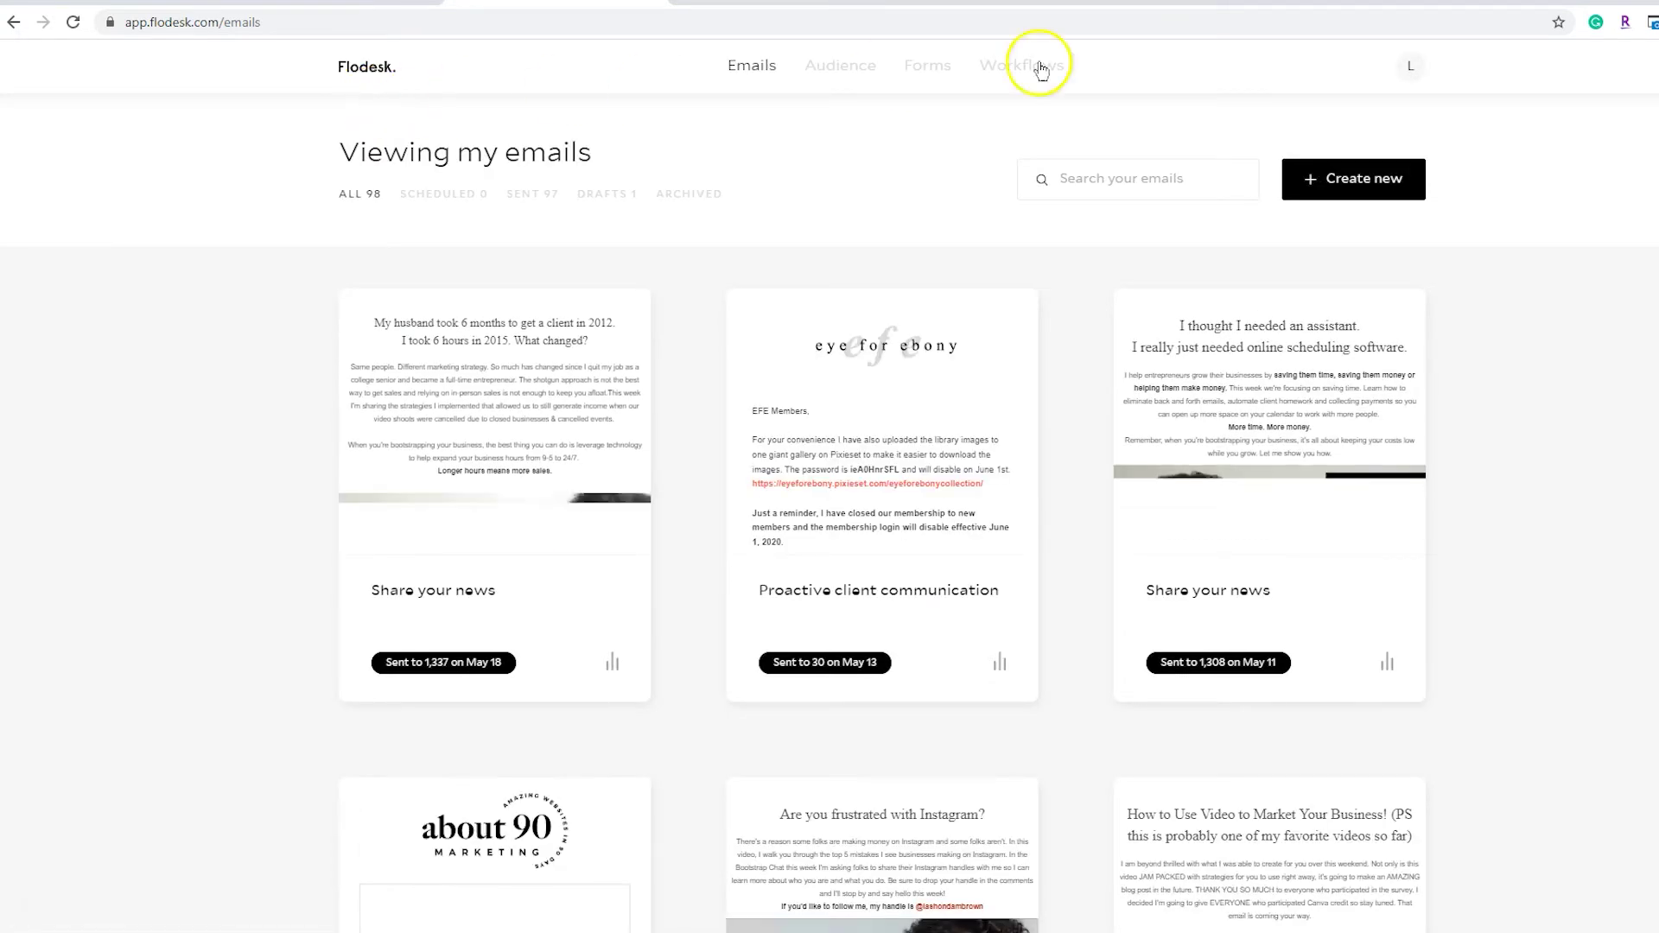
pyautogui.click(1412, 69)
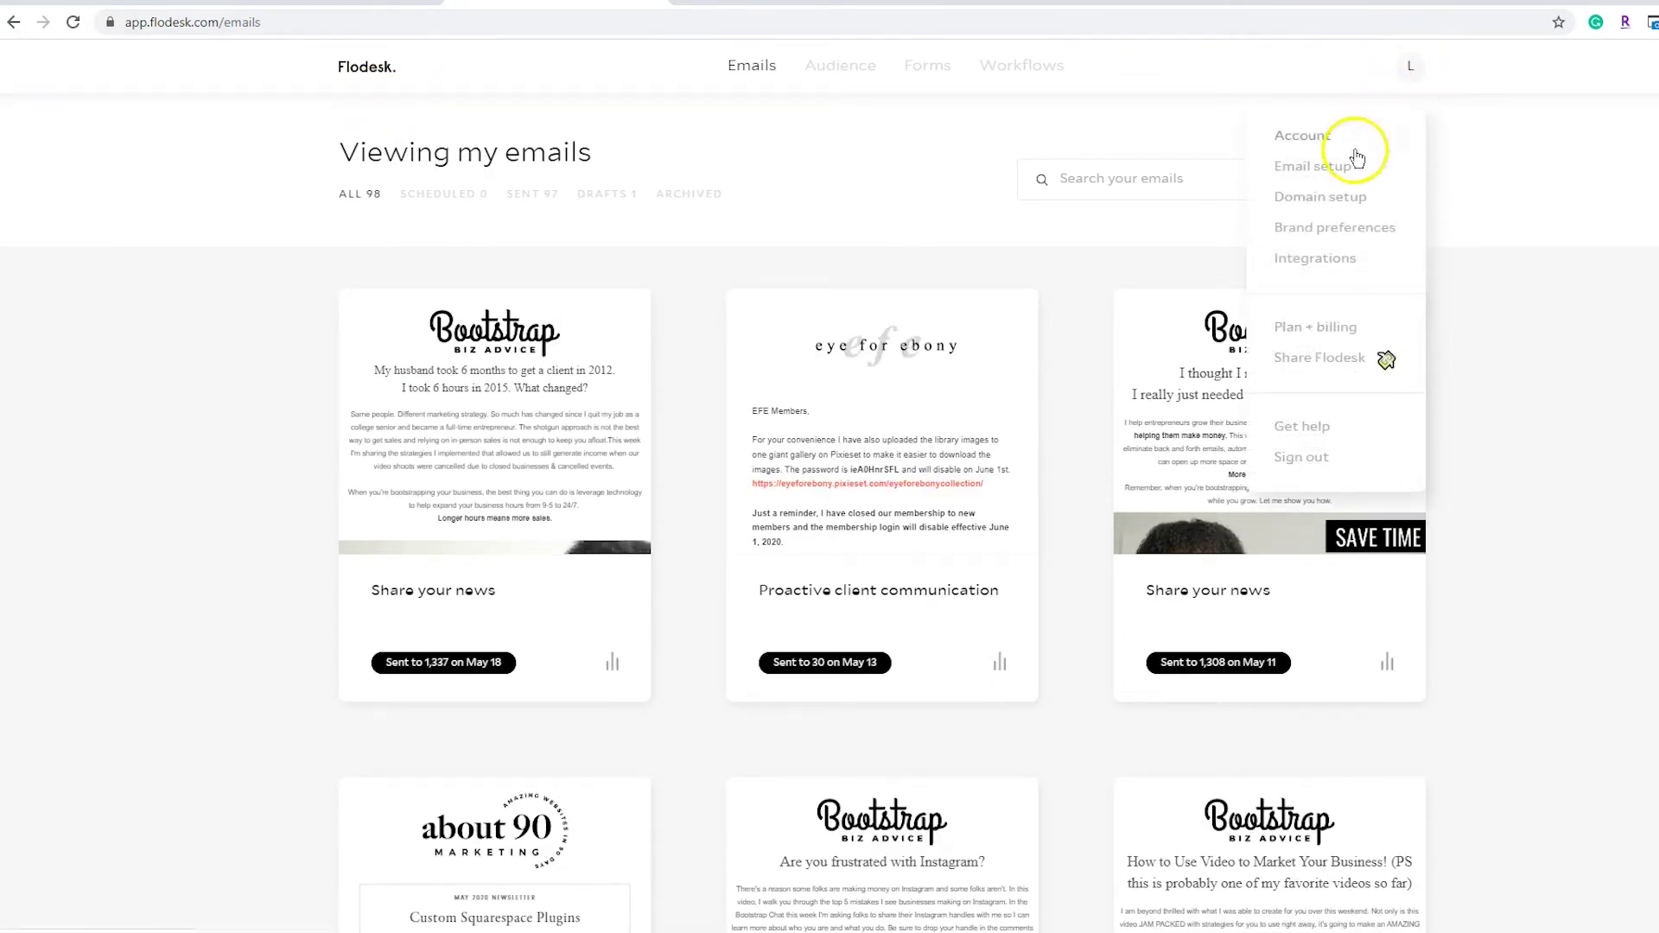
pyautogui.click(1346, 206)
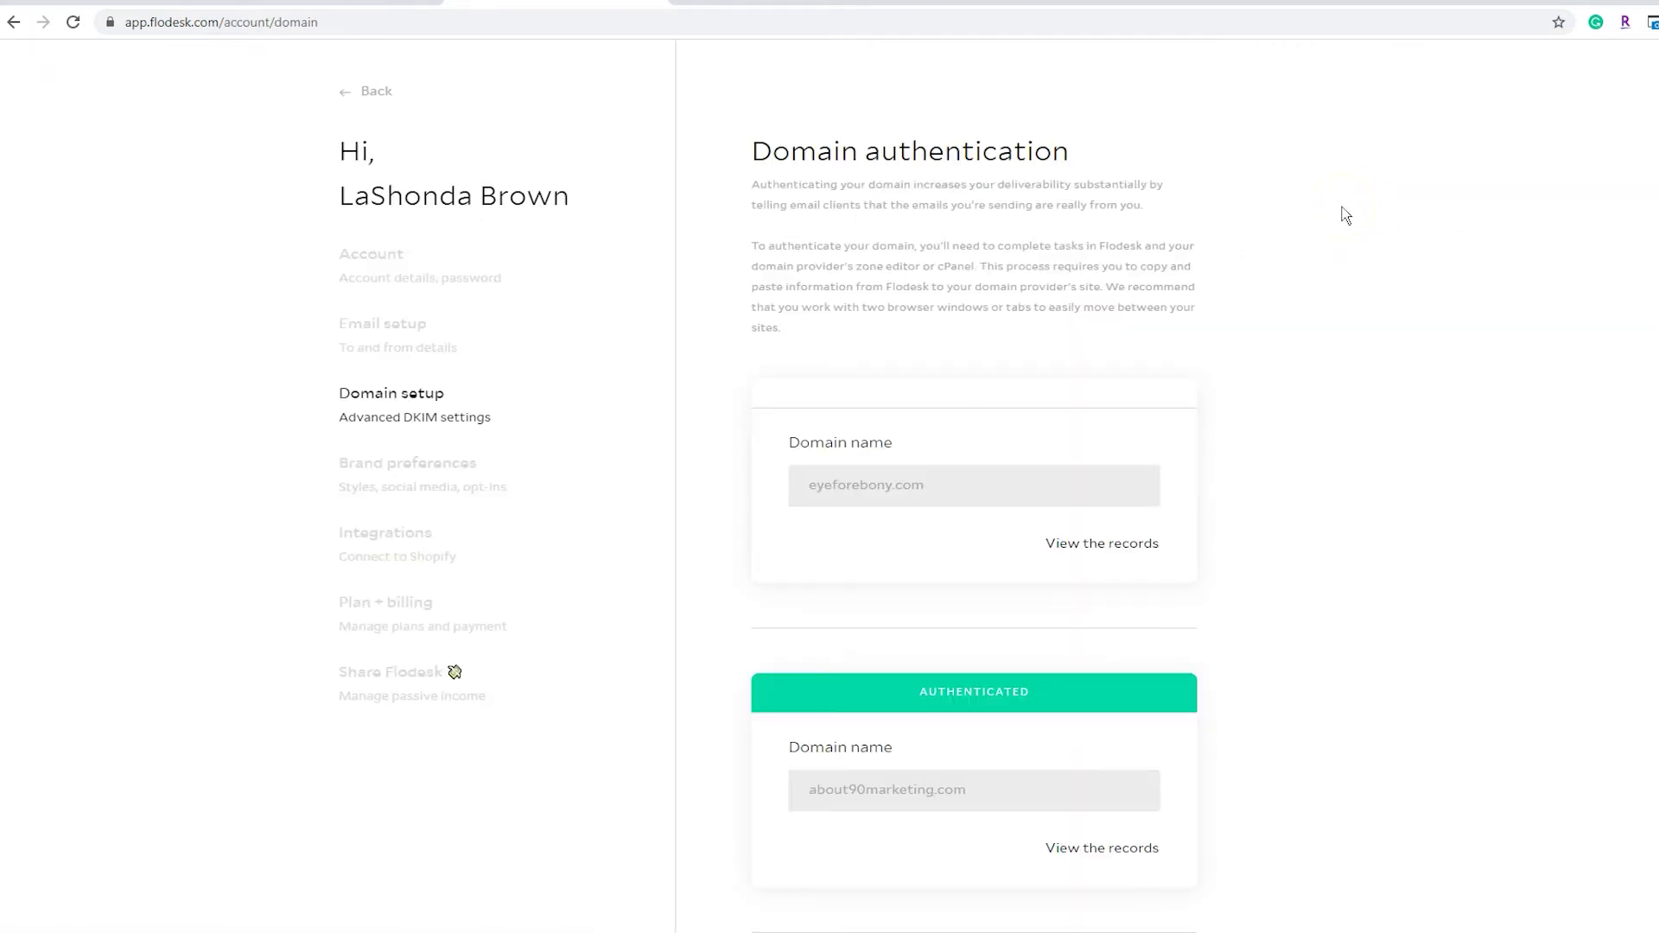
pyautogui.scroll(-1, 1346, 215)
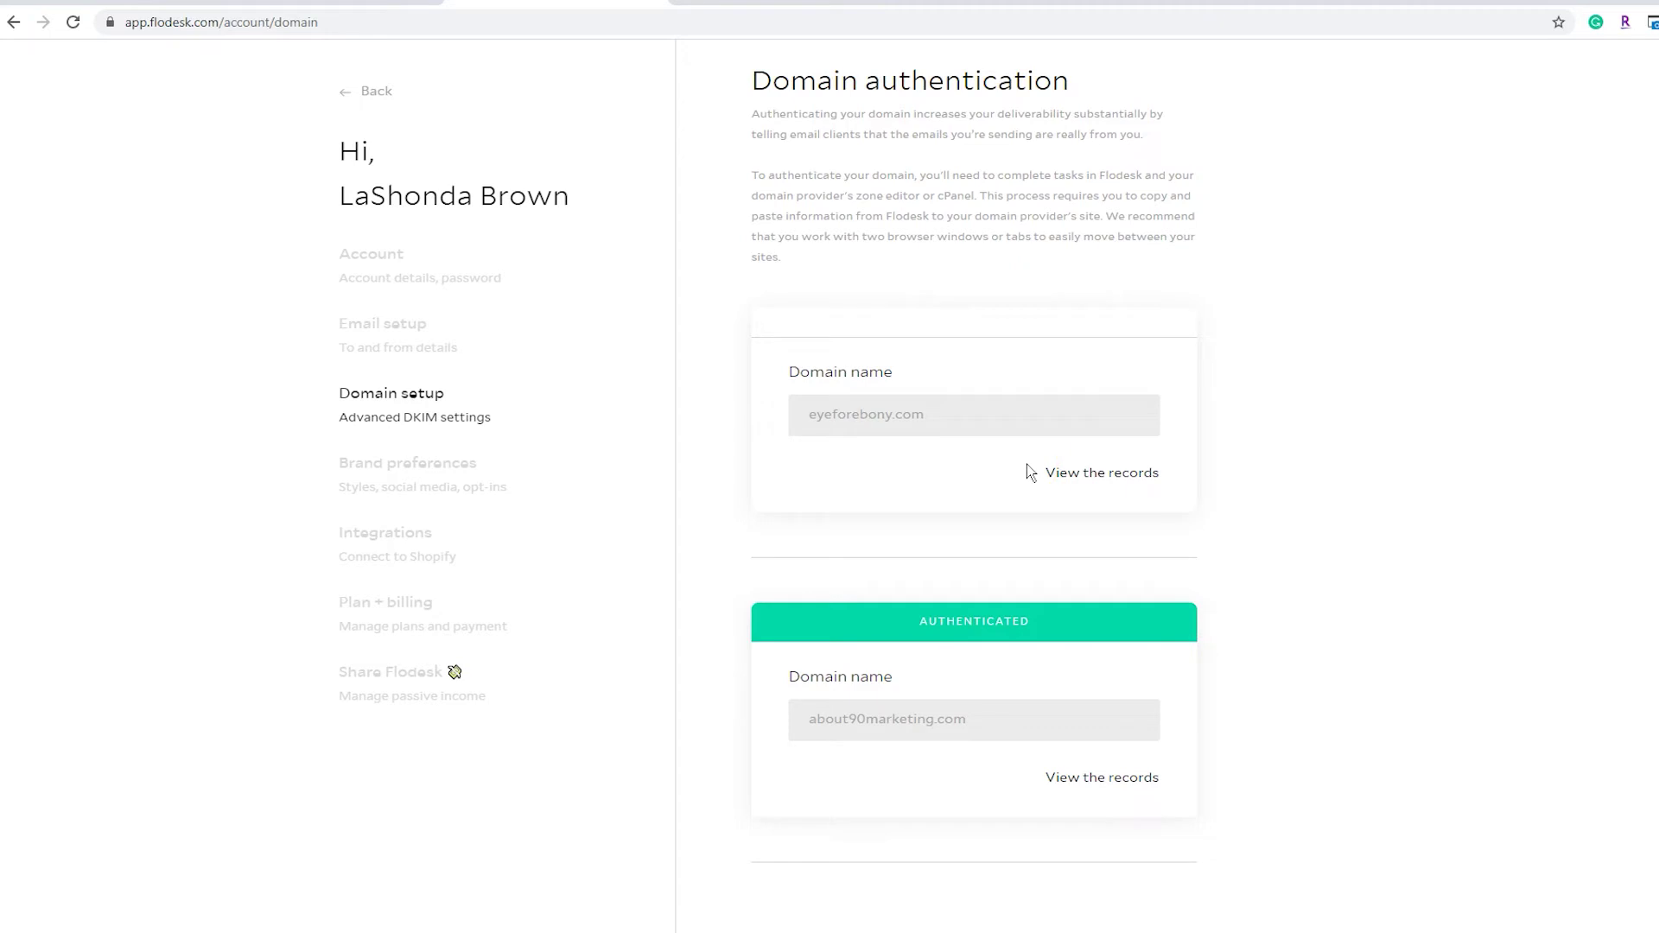
pyautogui.click(1070, 477)
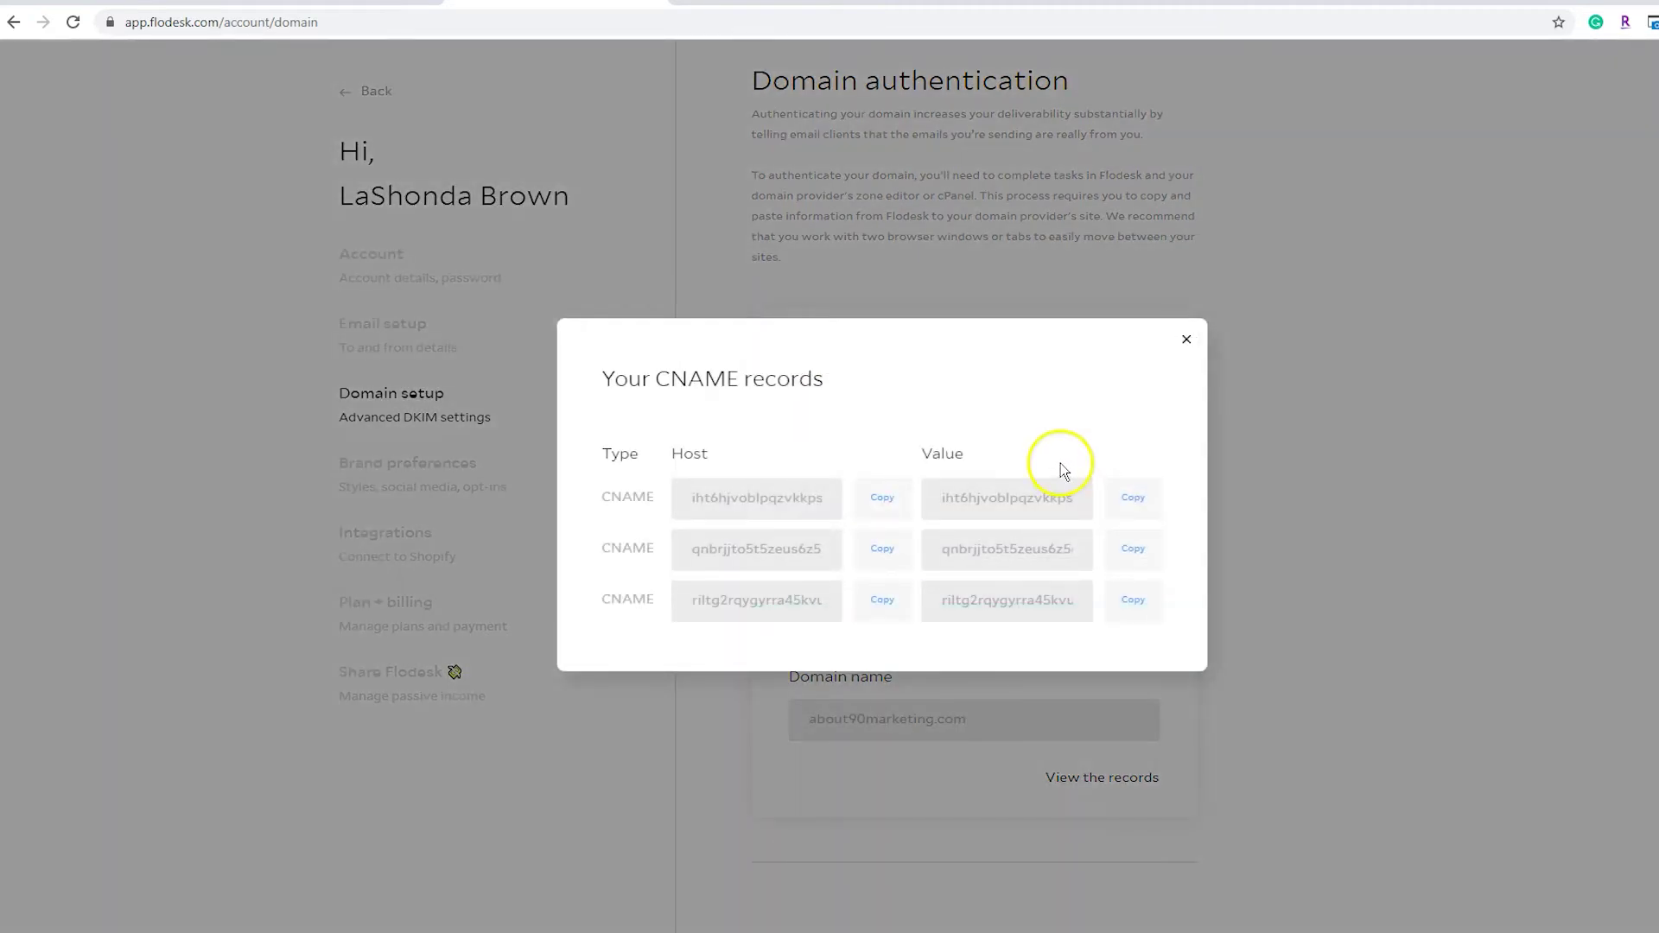
# - Add a CNAME record using Flodesk's first _domainkey host and its dkim.amazonses.com value
pyautogui.click(879, 504)
pyautogui.hotkey('ctrl', 'c')
pyautogui.click(366, 3)
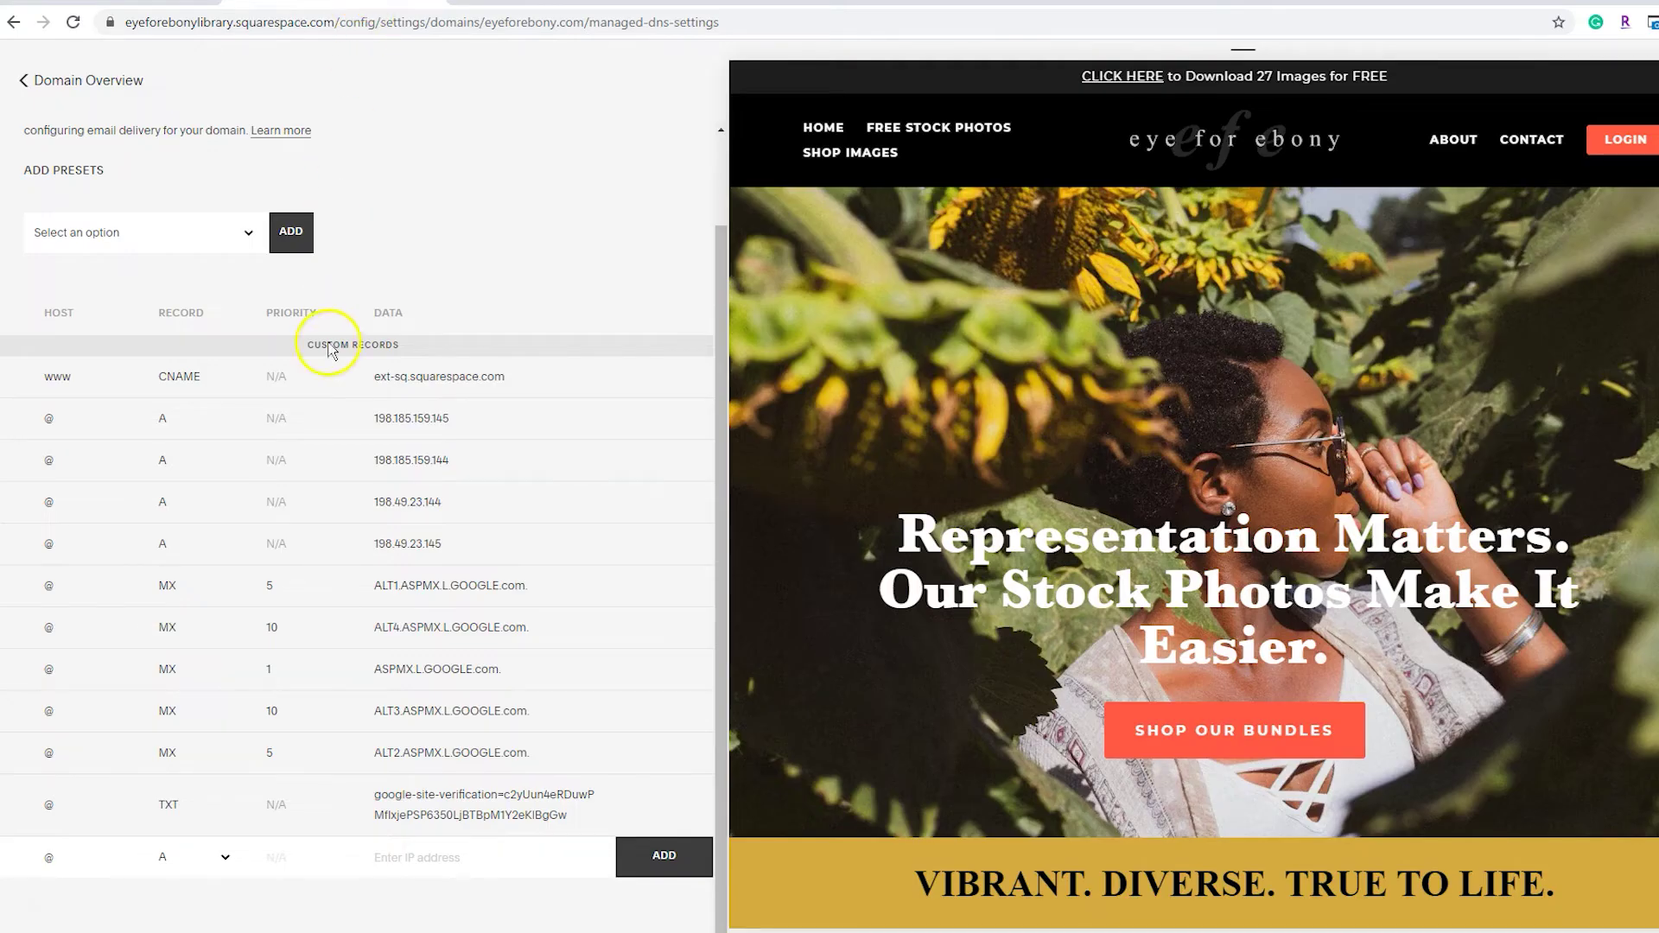
pyautogui.click(223, 859)
pyautogui.click(173, 783)
pyautogui.click(96, 859)
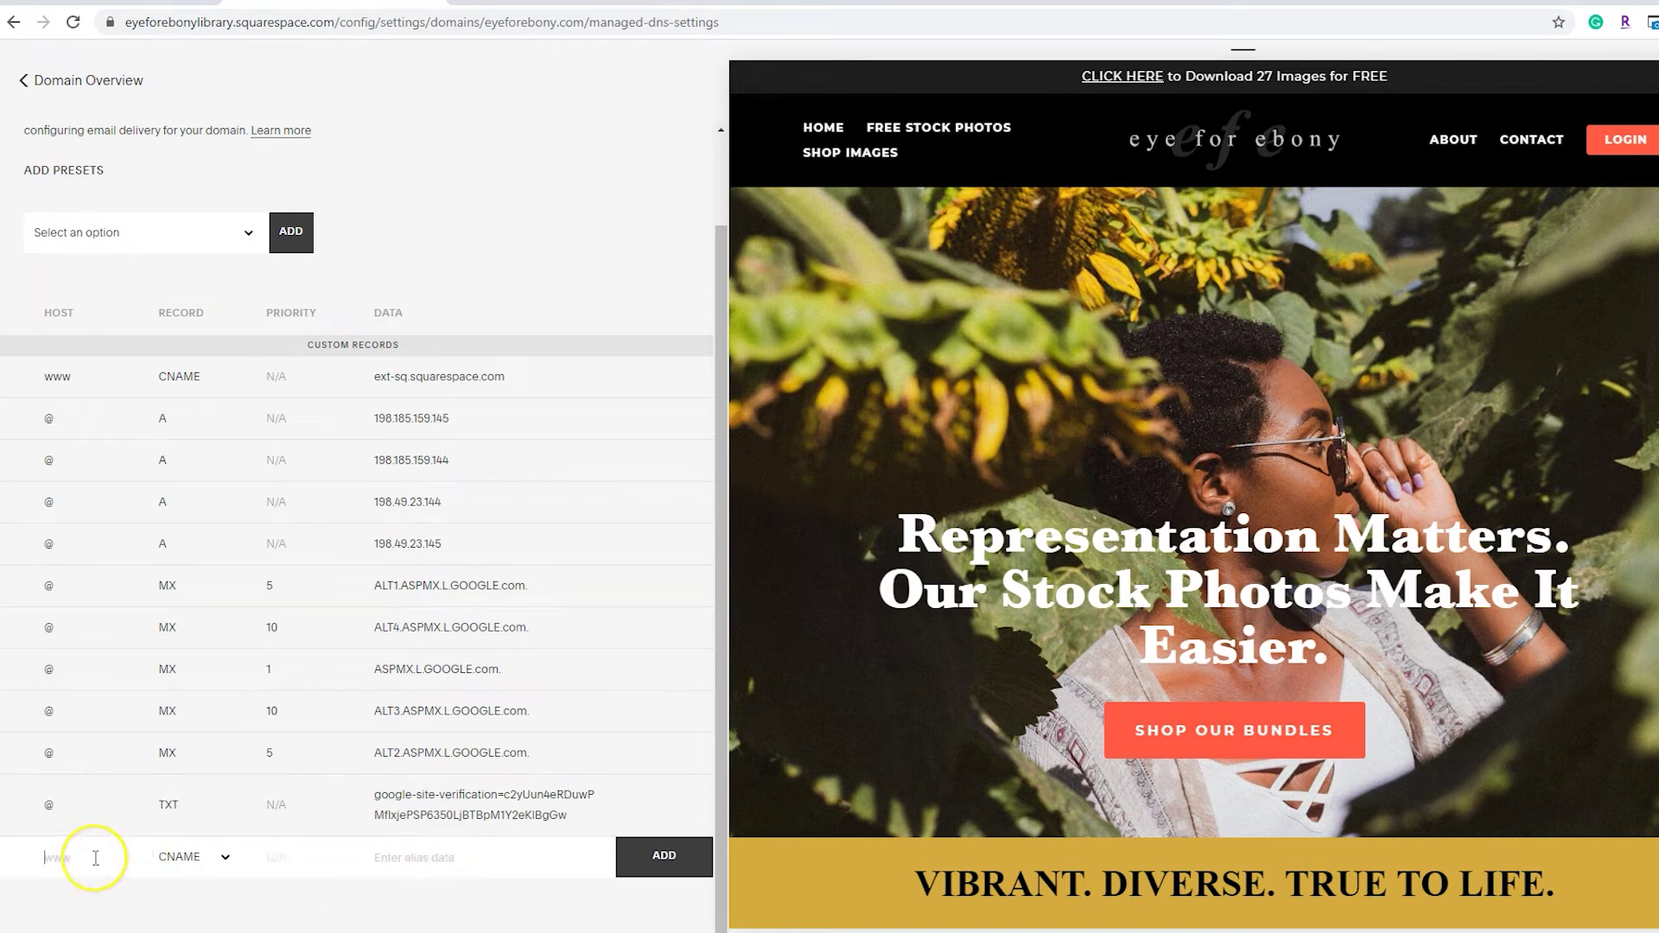
pyautogui.hotkey('ctrl', 'v')
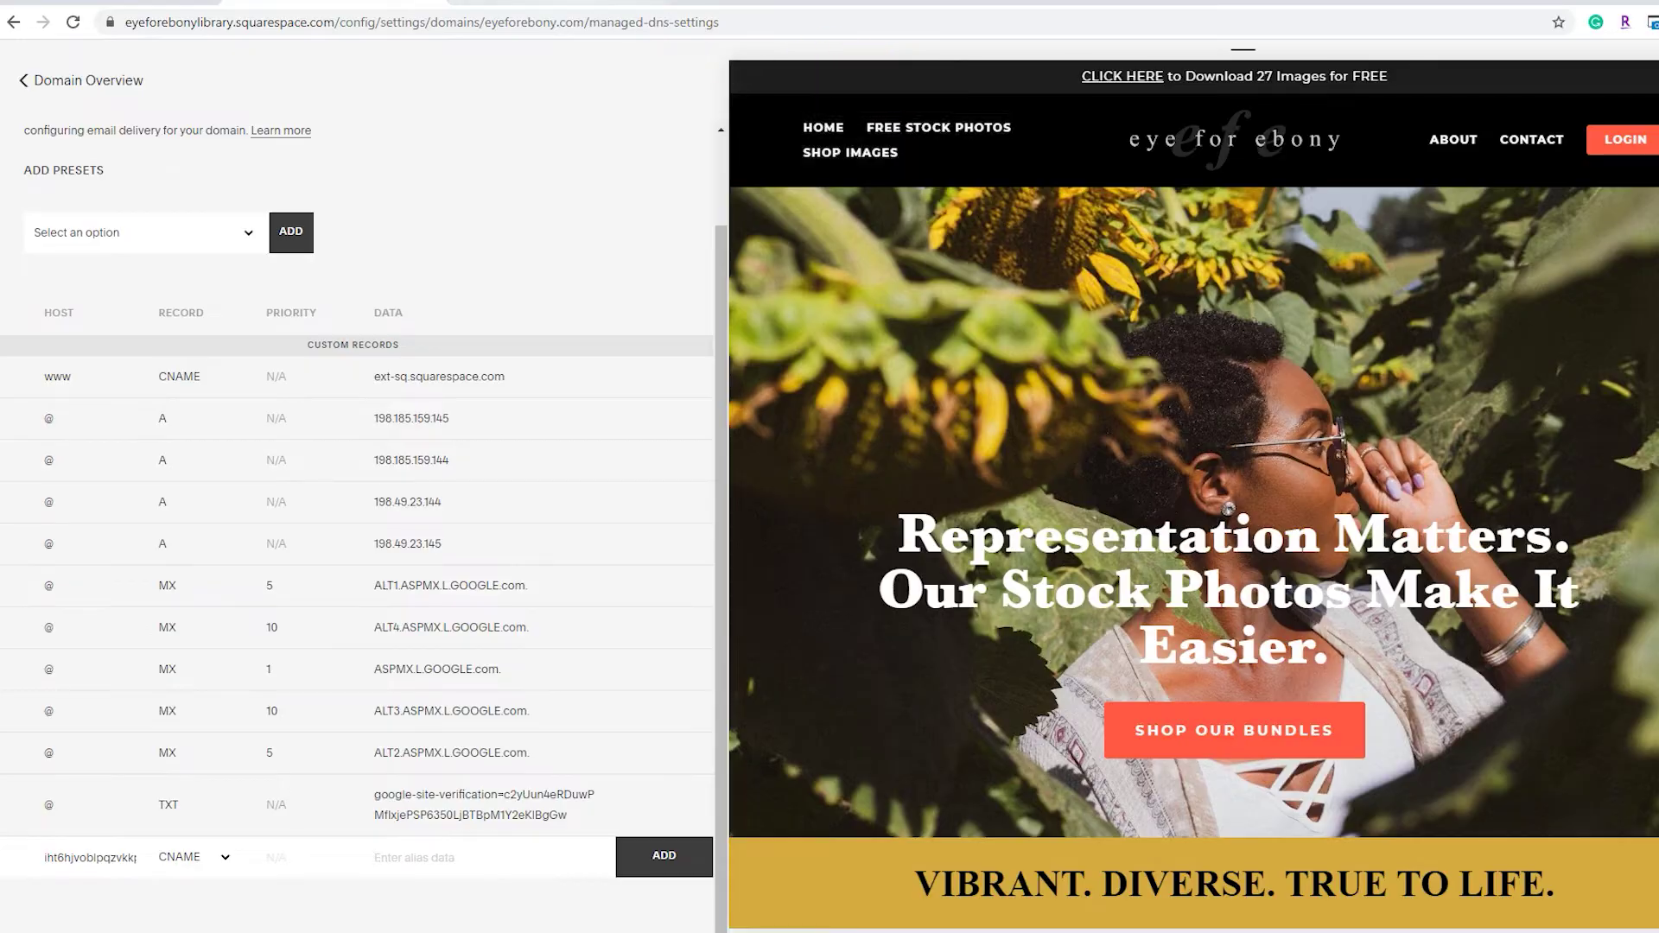
pyautogui.click(557, 3)
pyautogui.click(1132, 498)
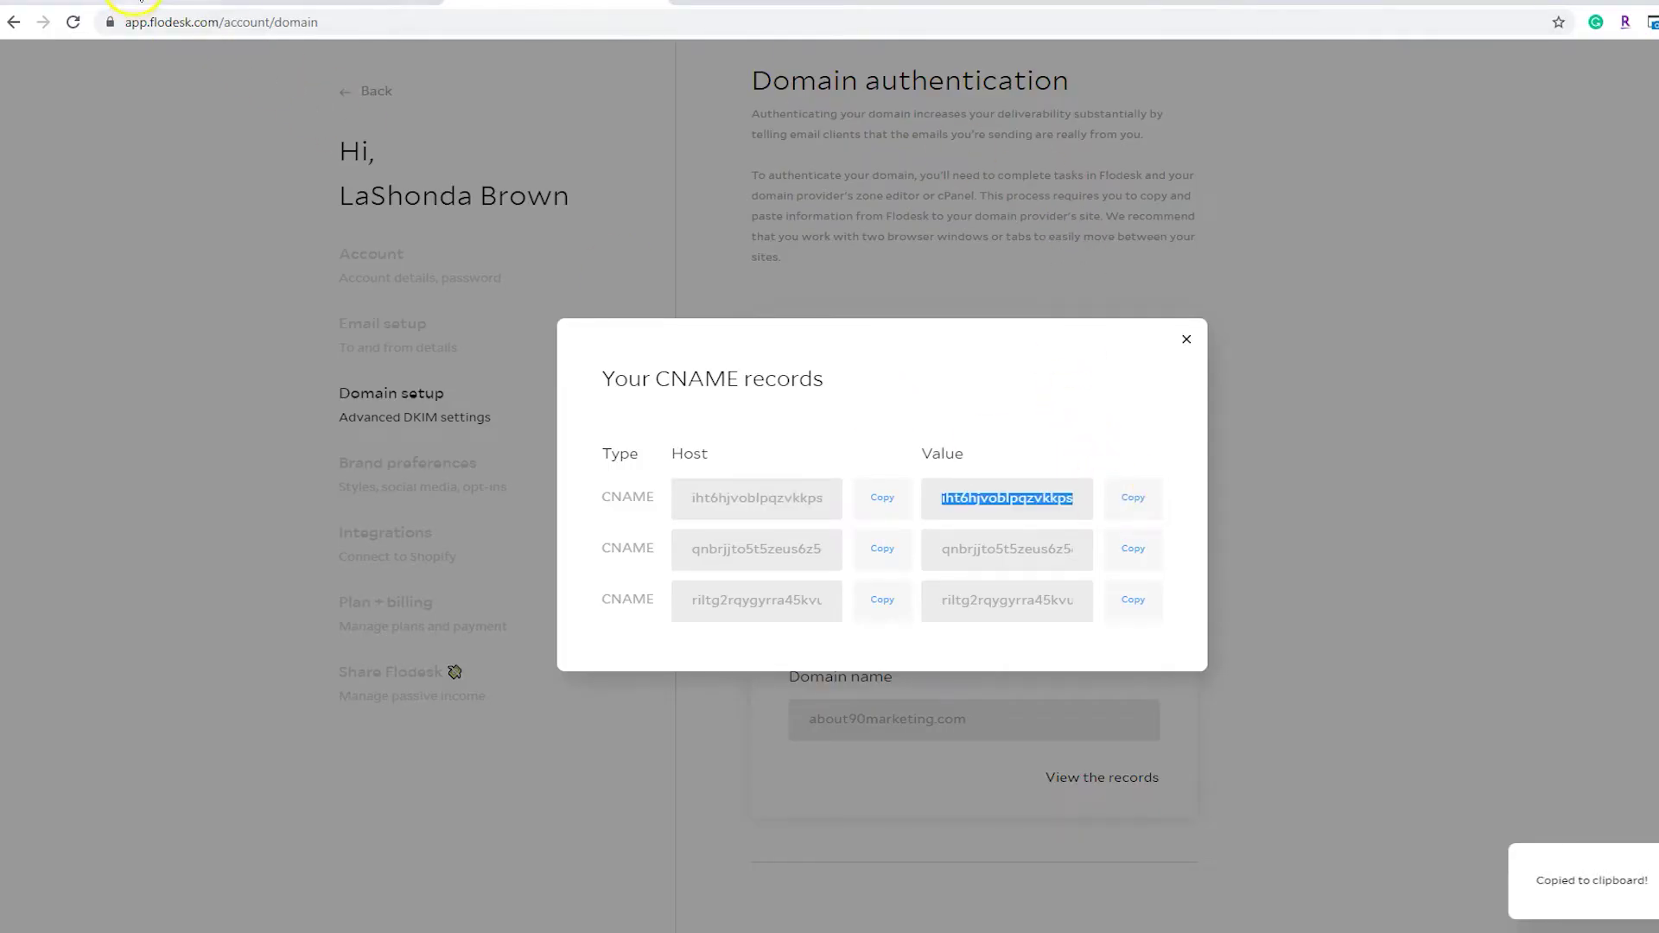
pyautogui.click(251, 6)
pyautogui.hotkey('ctrl', 'v')
pyautogui.click(626, 864)
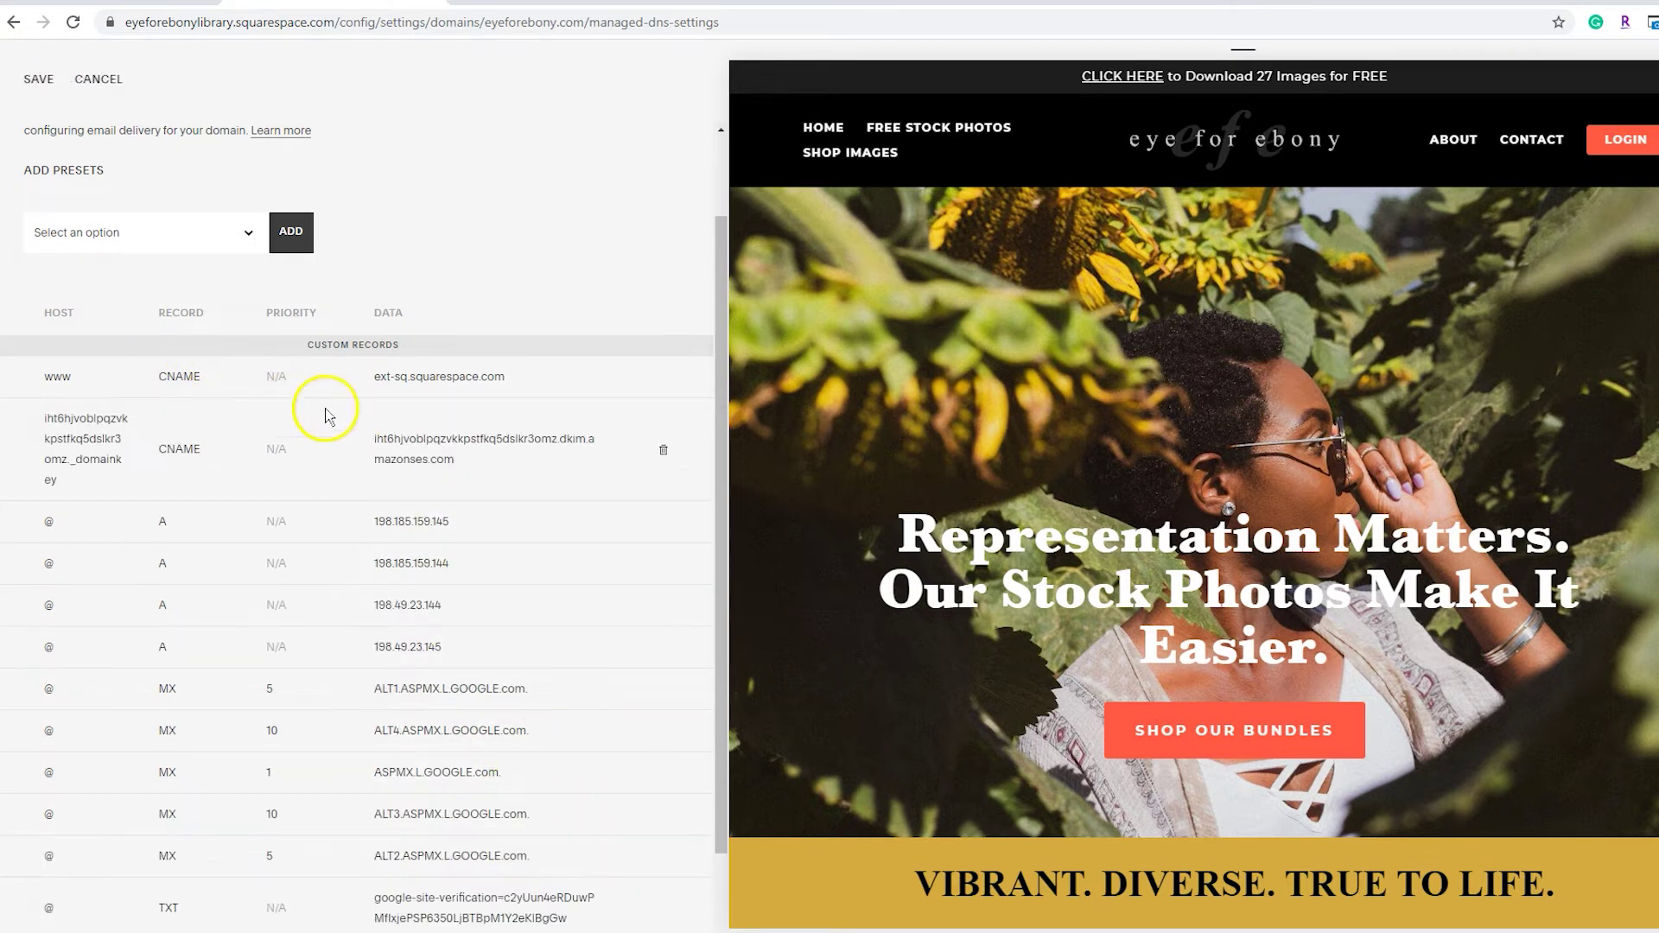
pyautogui.scroll(-2, 402, 346)
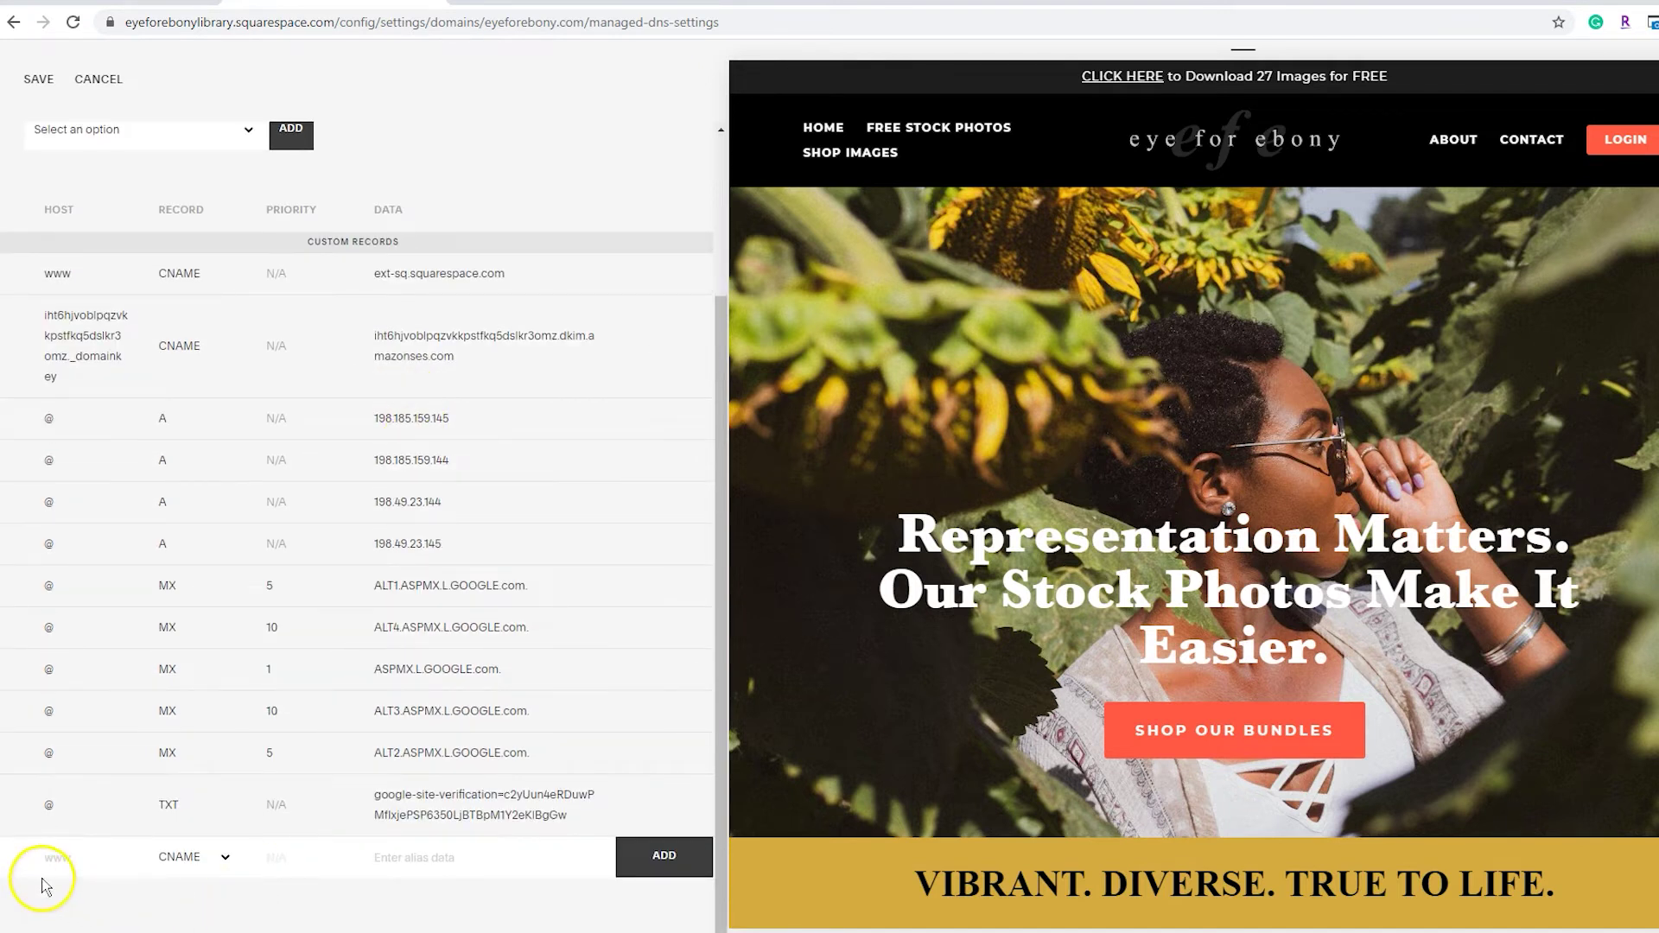
# - Add the second Flodesk DKIM CNAME record with its copied host and amazonses.com value
pyautogui.click(618, 4)
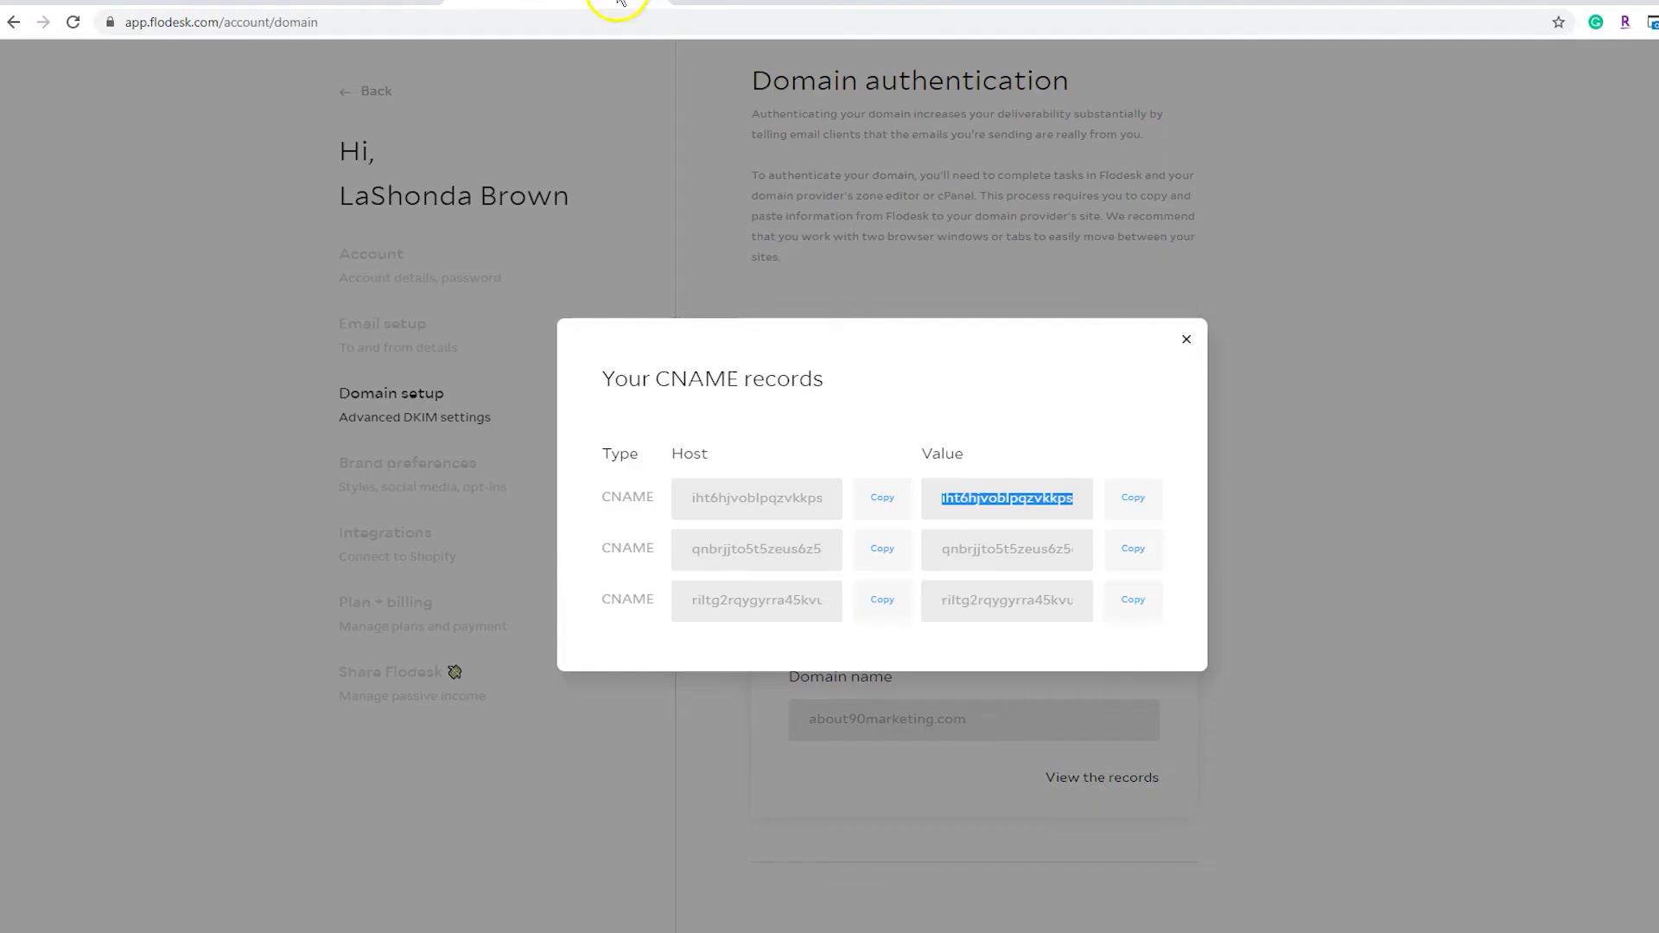
pyautogui.click(882, 548)
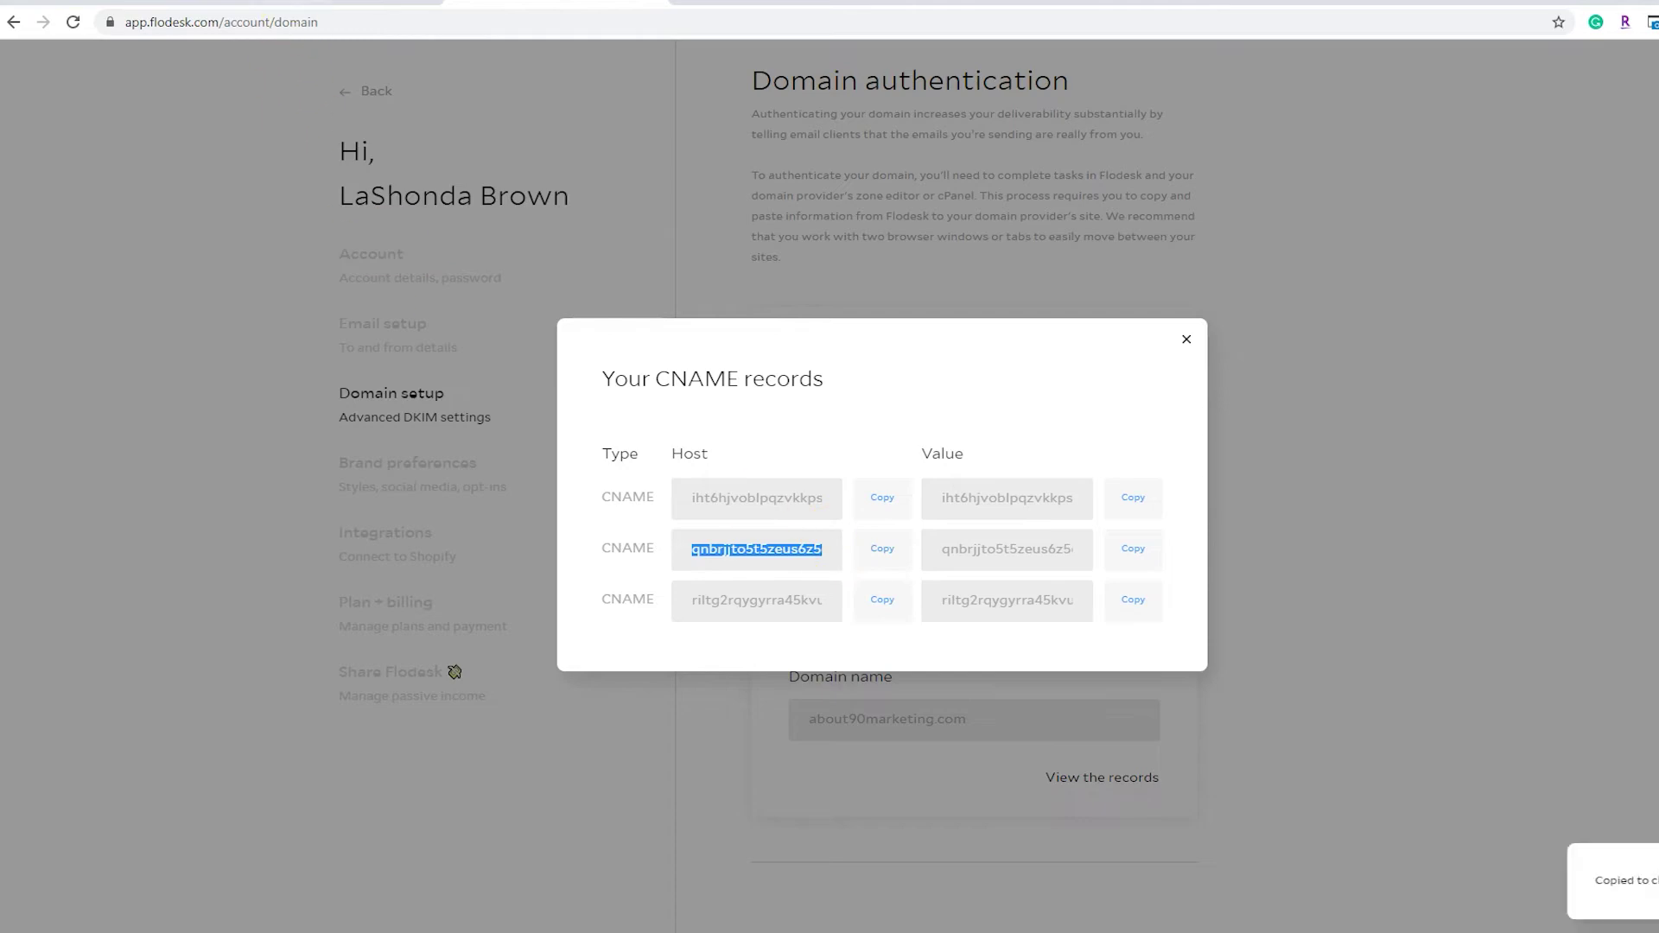
pyautogui.hotkey('ctrl', 'shift', 'Tab')
pyautogui.click(78, 858)
pyautogui.hotkey('ctrl', 'v')
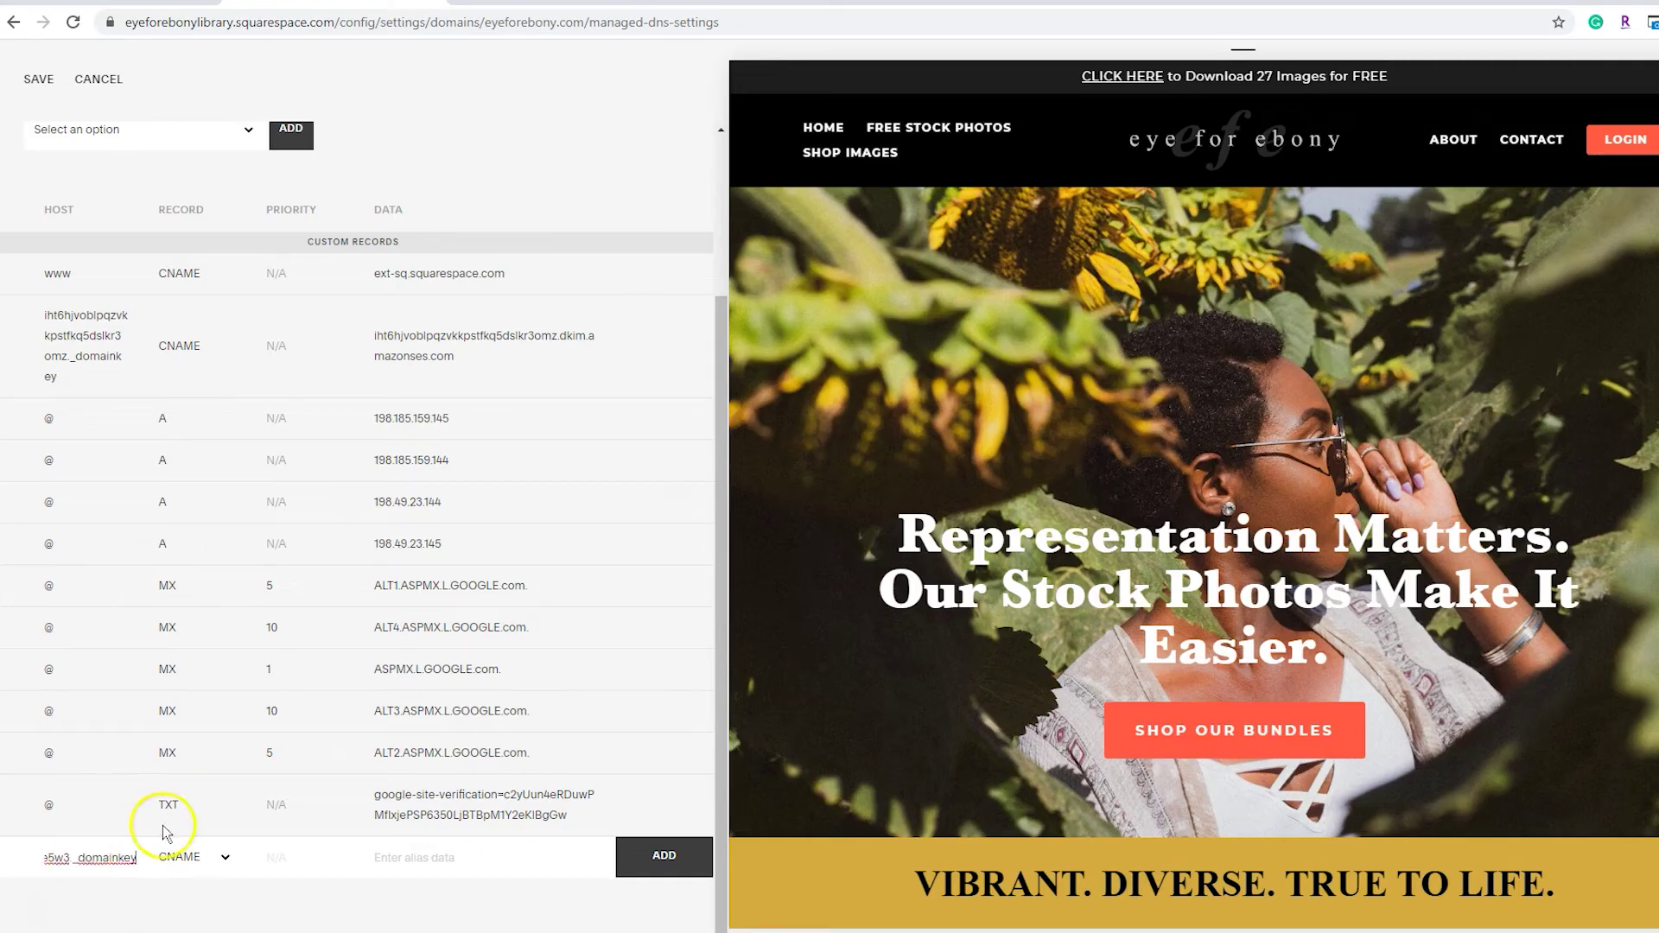
pyautogui.click(609, 7)
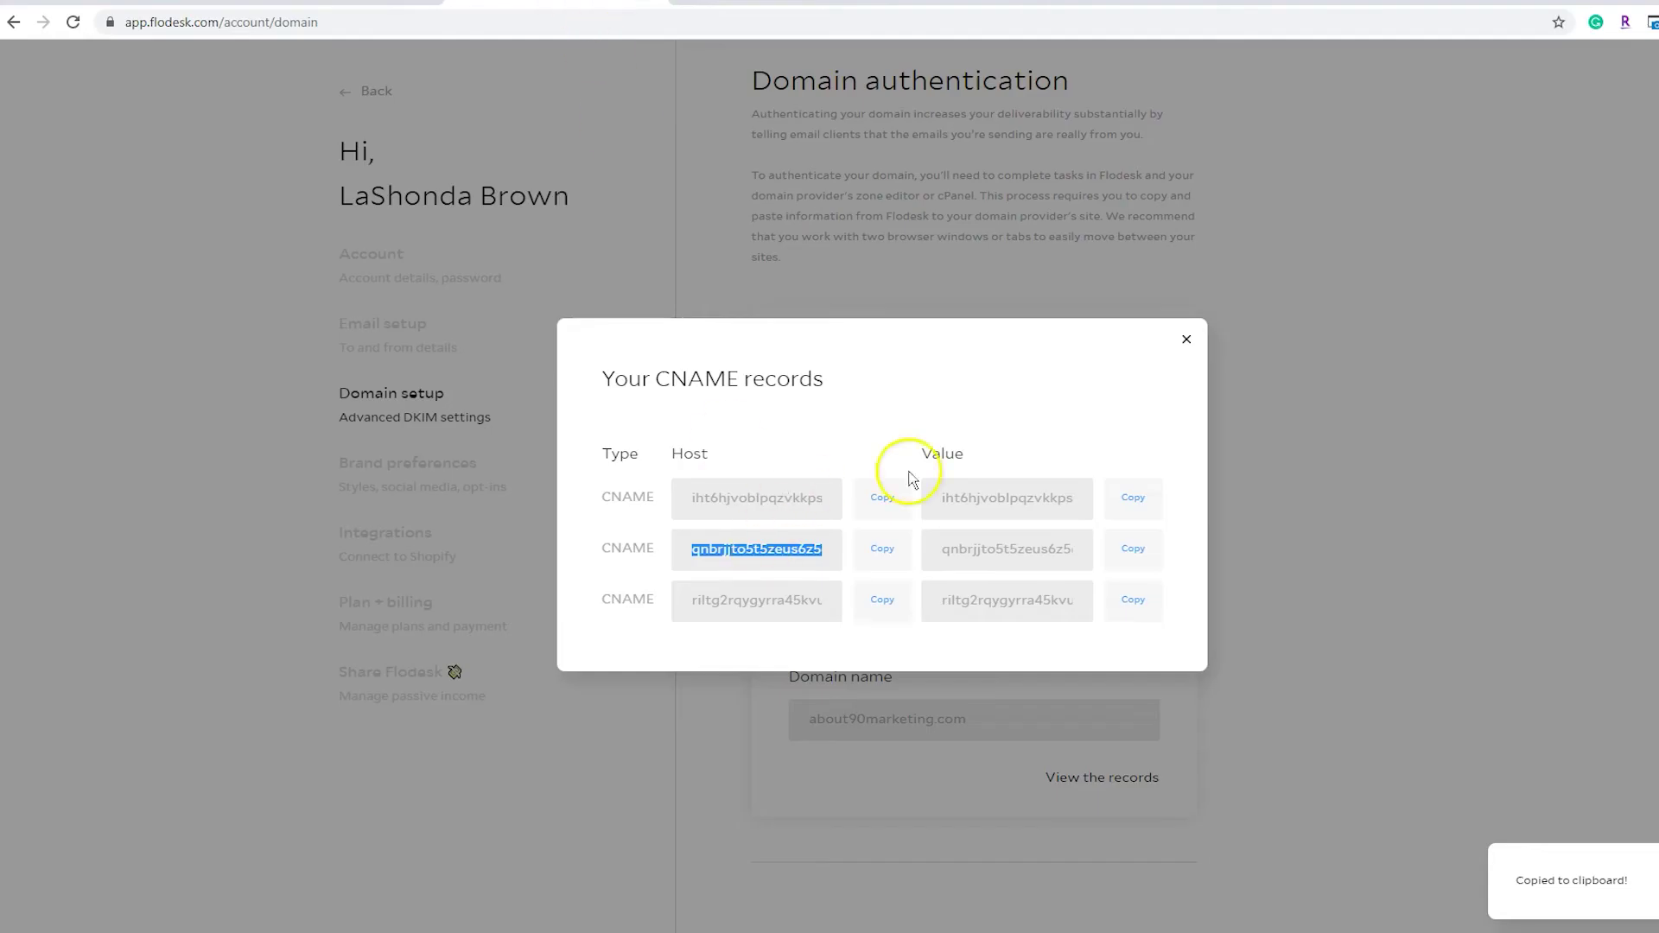
pyautogui.click(1131, 549)
pyautogui.click(345, 3)
pyautogui.click(398, 864)
pyautogui.hotkey('ctrl', 'v')
pyautogui.click(639, 859)
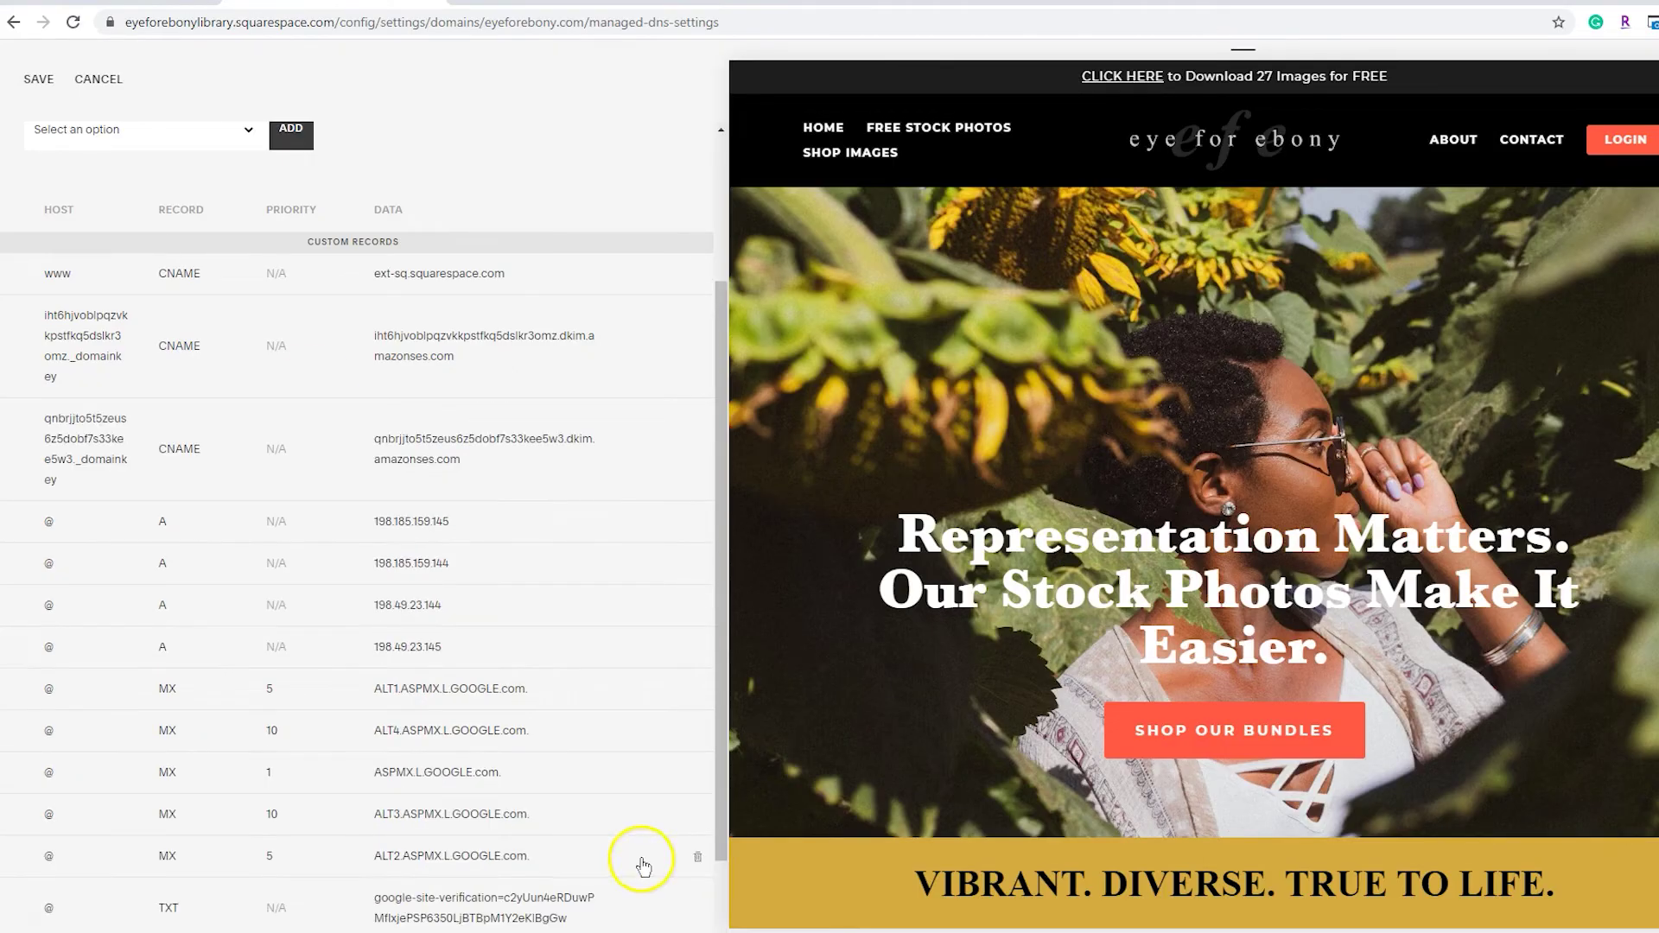
# - Add the third Flodesk DKIM CNAME record with its copied host and amazonses.com value
pyautogui.click(557, 4)
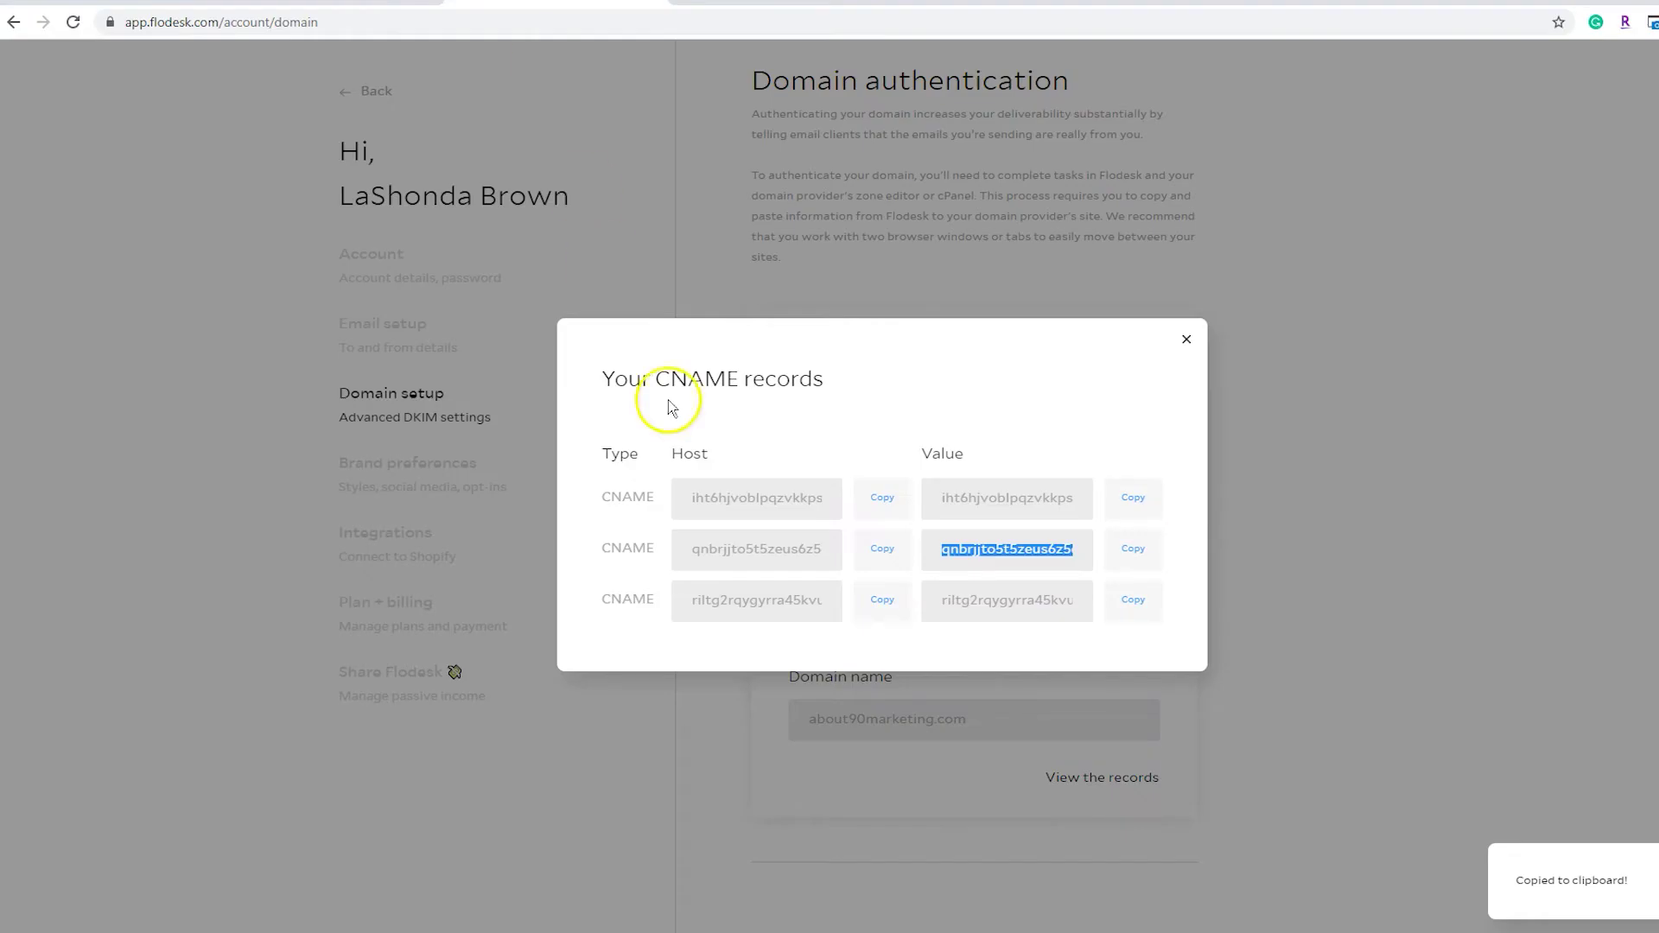
pyautogui.click(856, 610)
pyautogui.click(346, 4)
pyautogui.click(75, 866)
pyautogui.hotkey('ctrl', 'v')
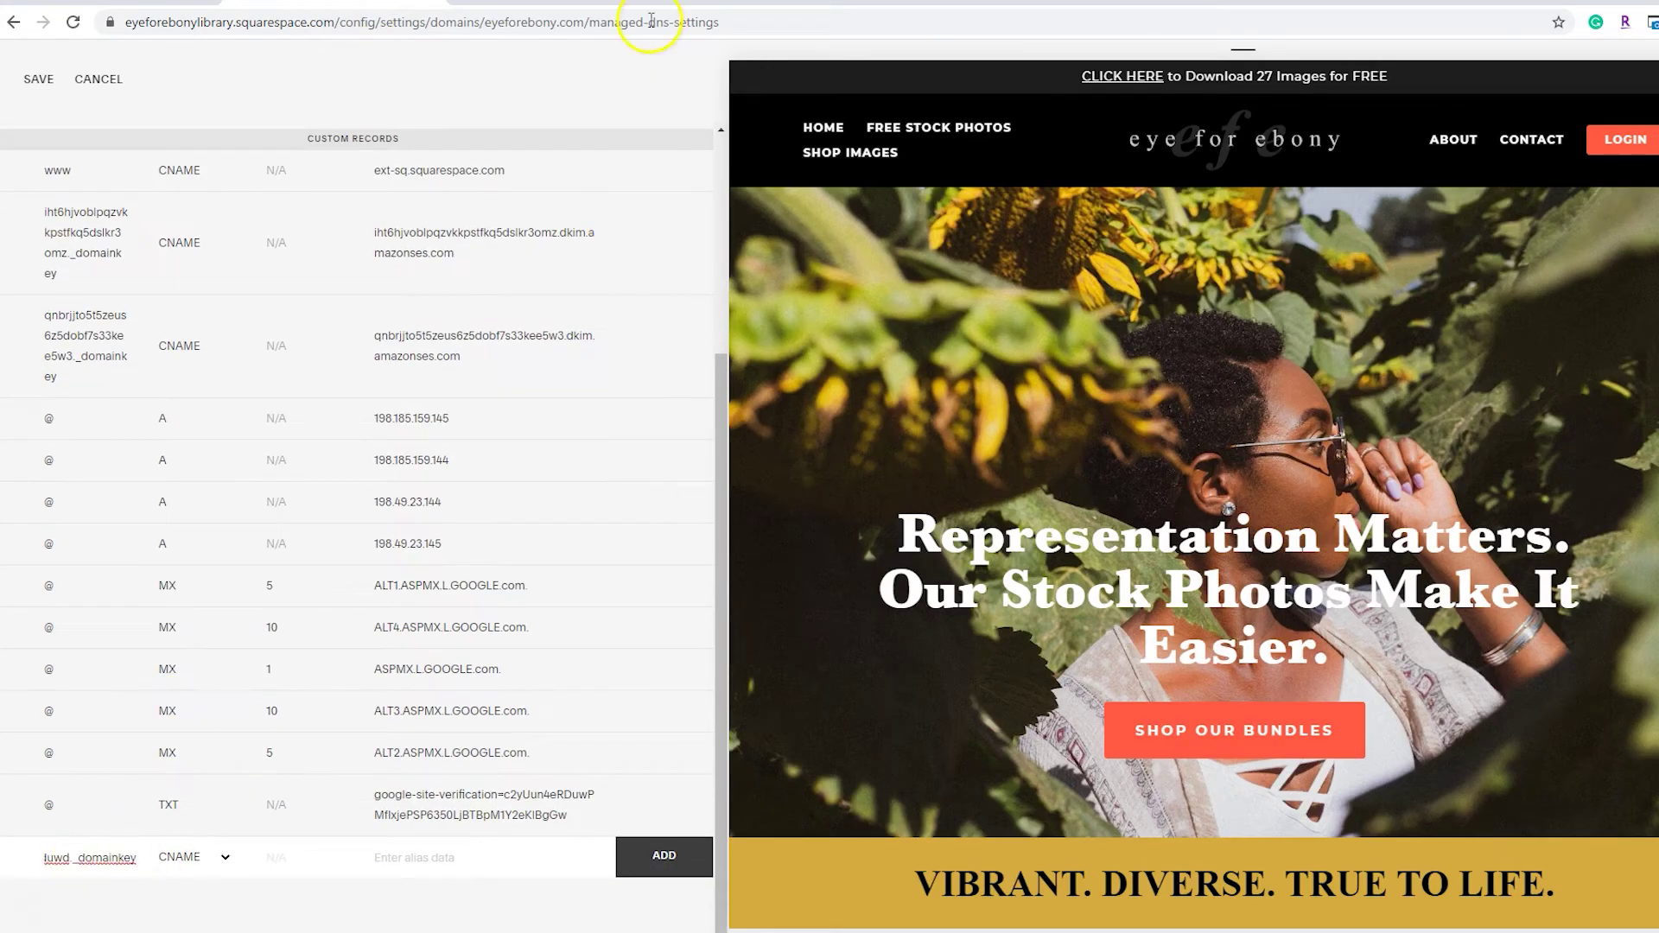
pyautogui.click(605, 4)
pyautogui.click(1133, 602)
pyautogui.click(346, 4)
pyautogui.click(473, 860)
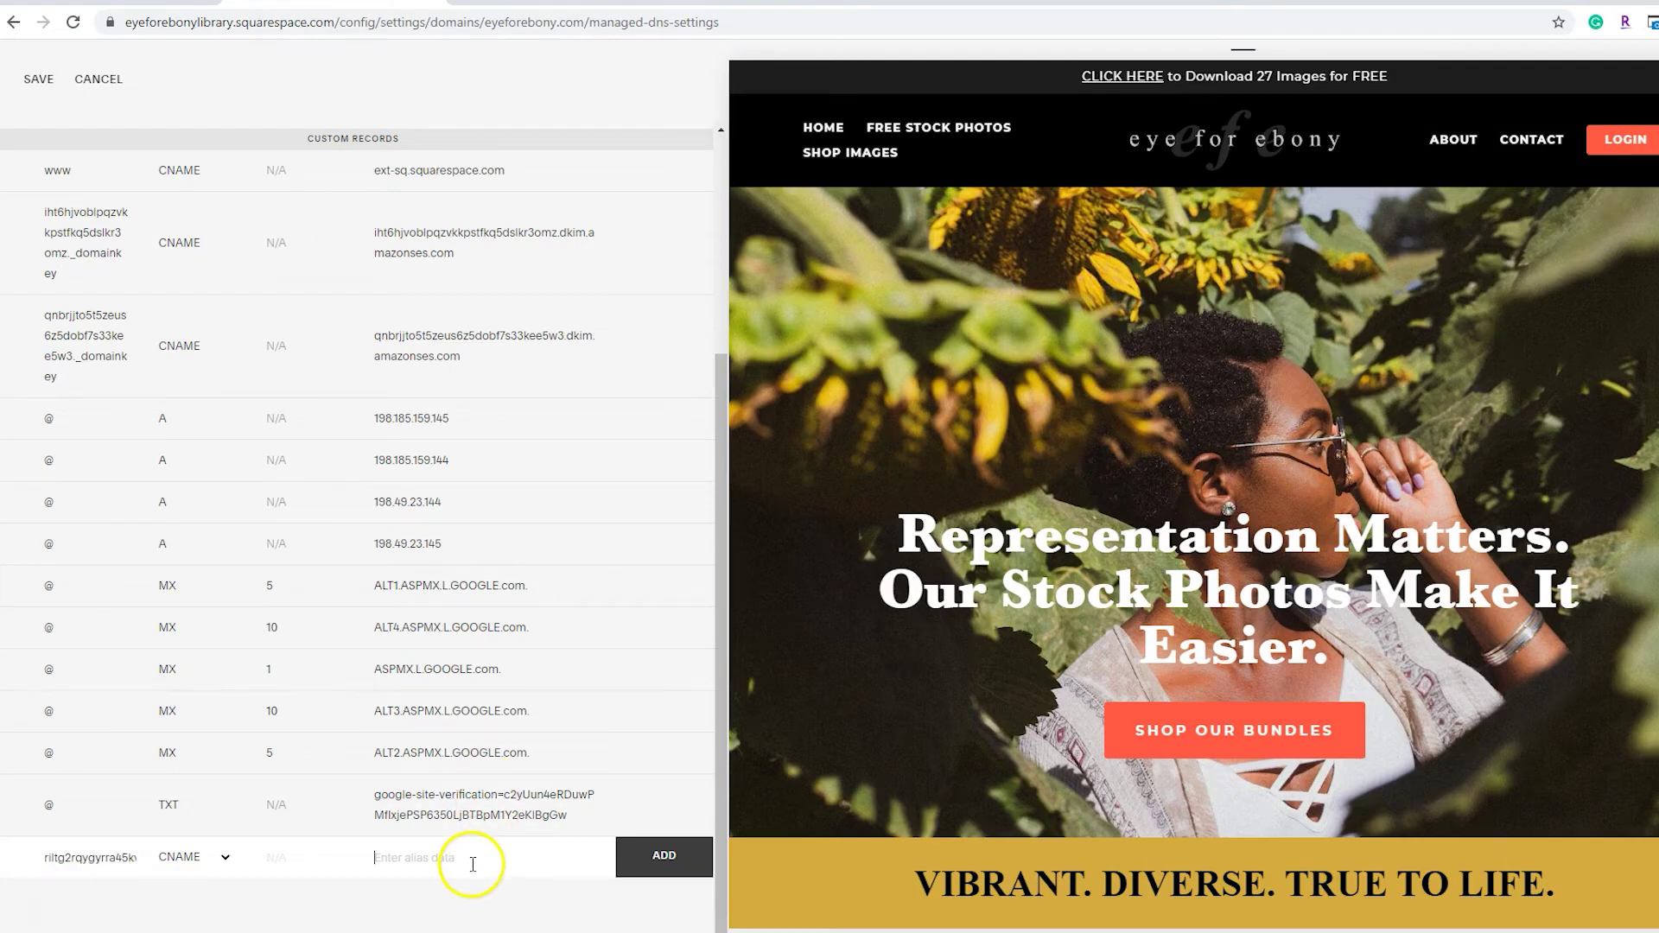
pyautogui.hotkey('ctrl', 'v')
pyautogui.click(661, 860)
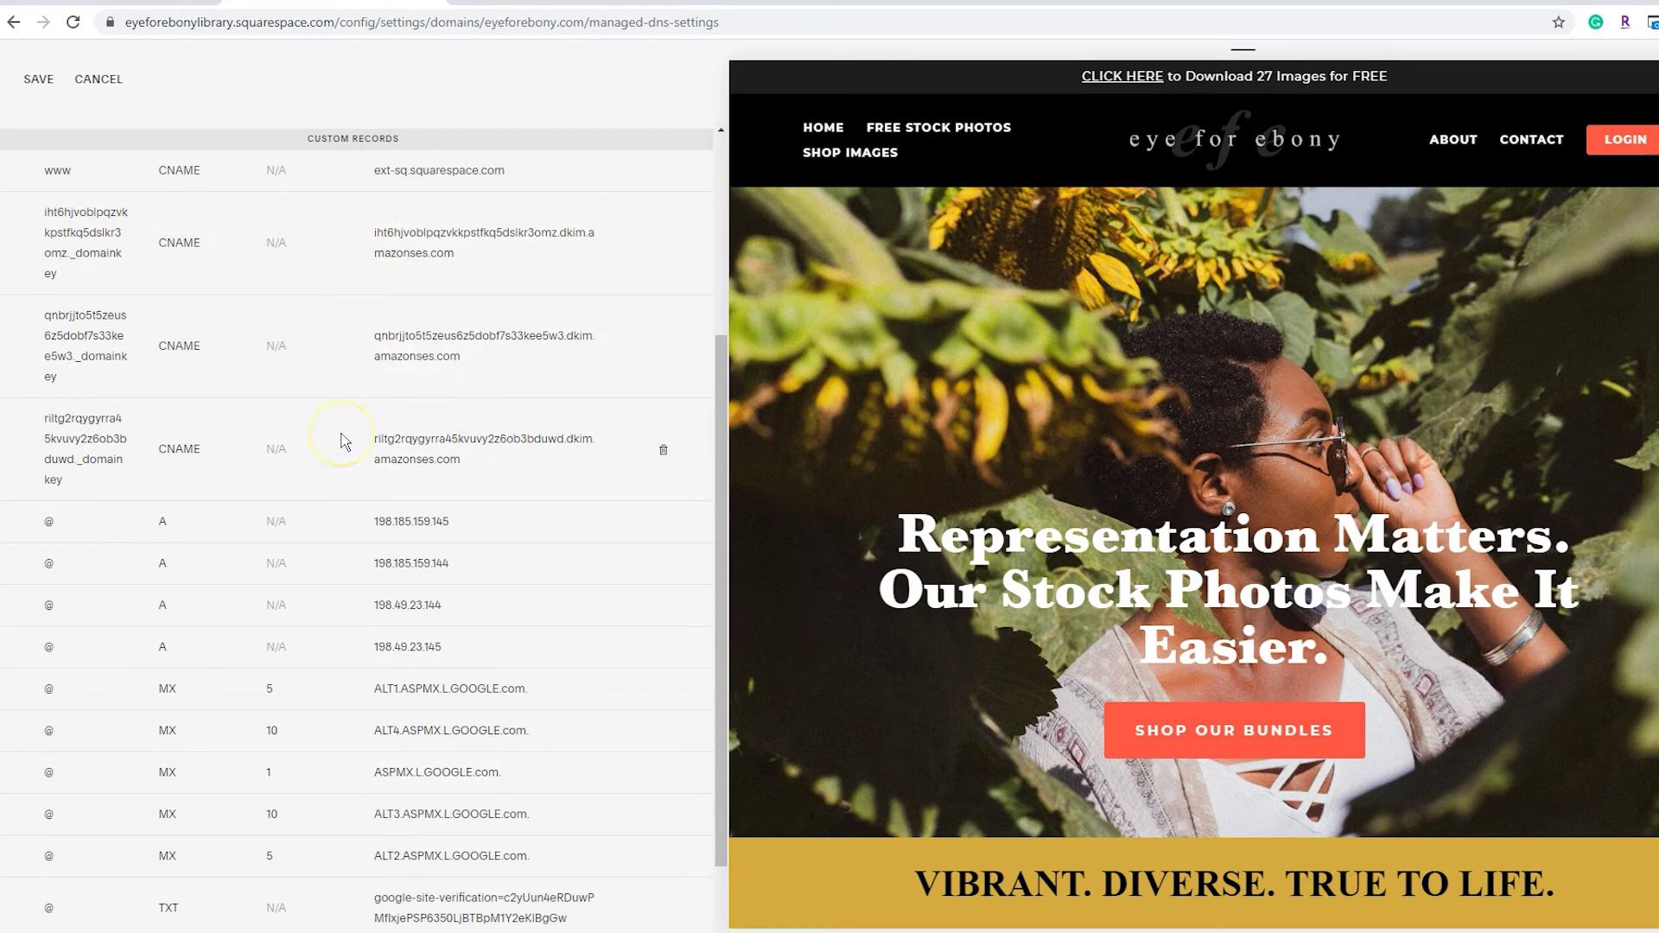
pyautogui.scroll(1, 344, 441)
pyautogui.scroll(3, 344, 441)
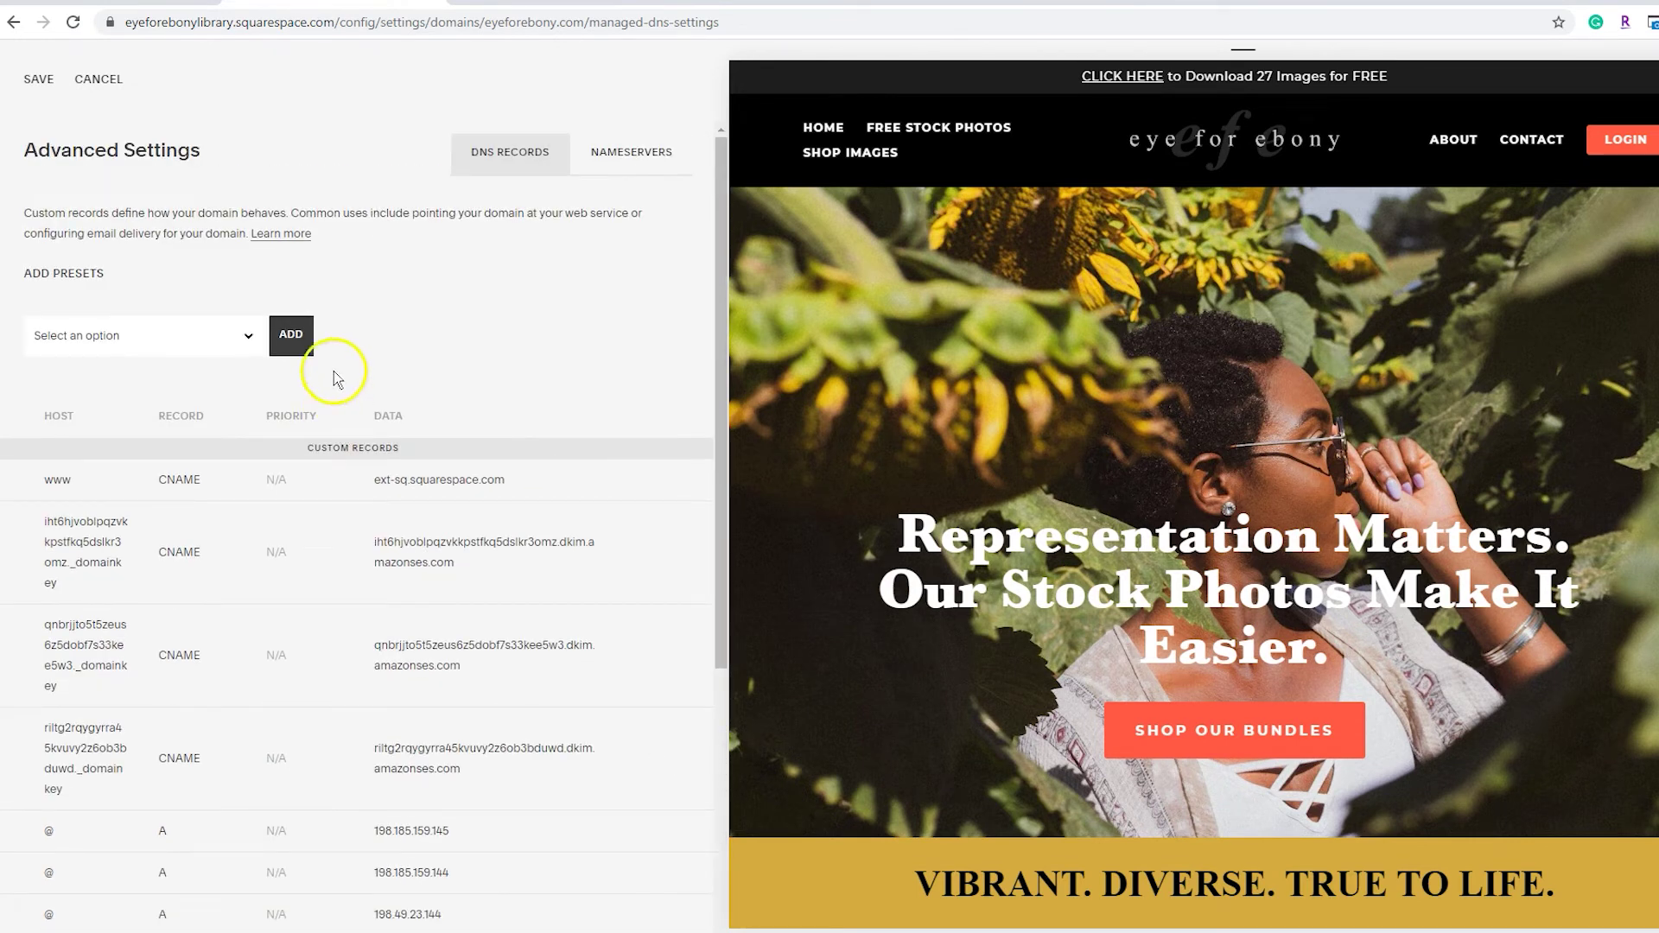
# - Save the DNS record changes and return to the eyeforebony.com domain overview
pyautogui.click(41, 81)
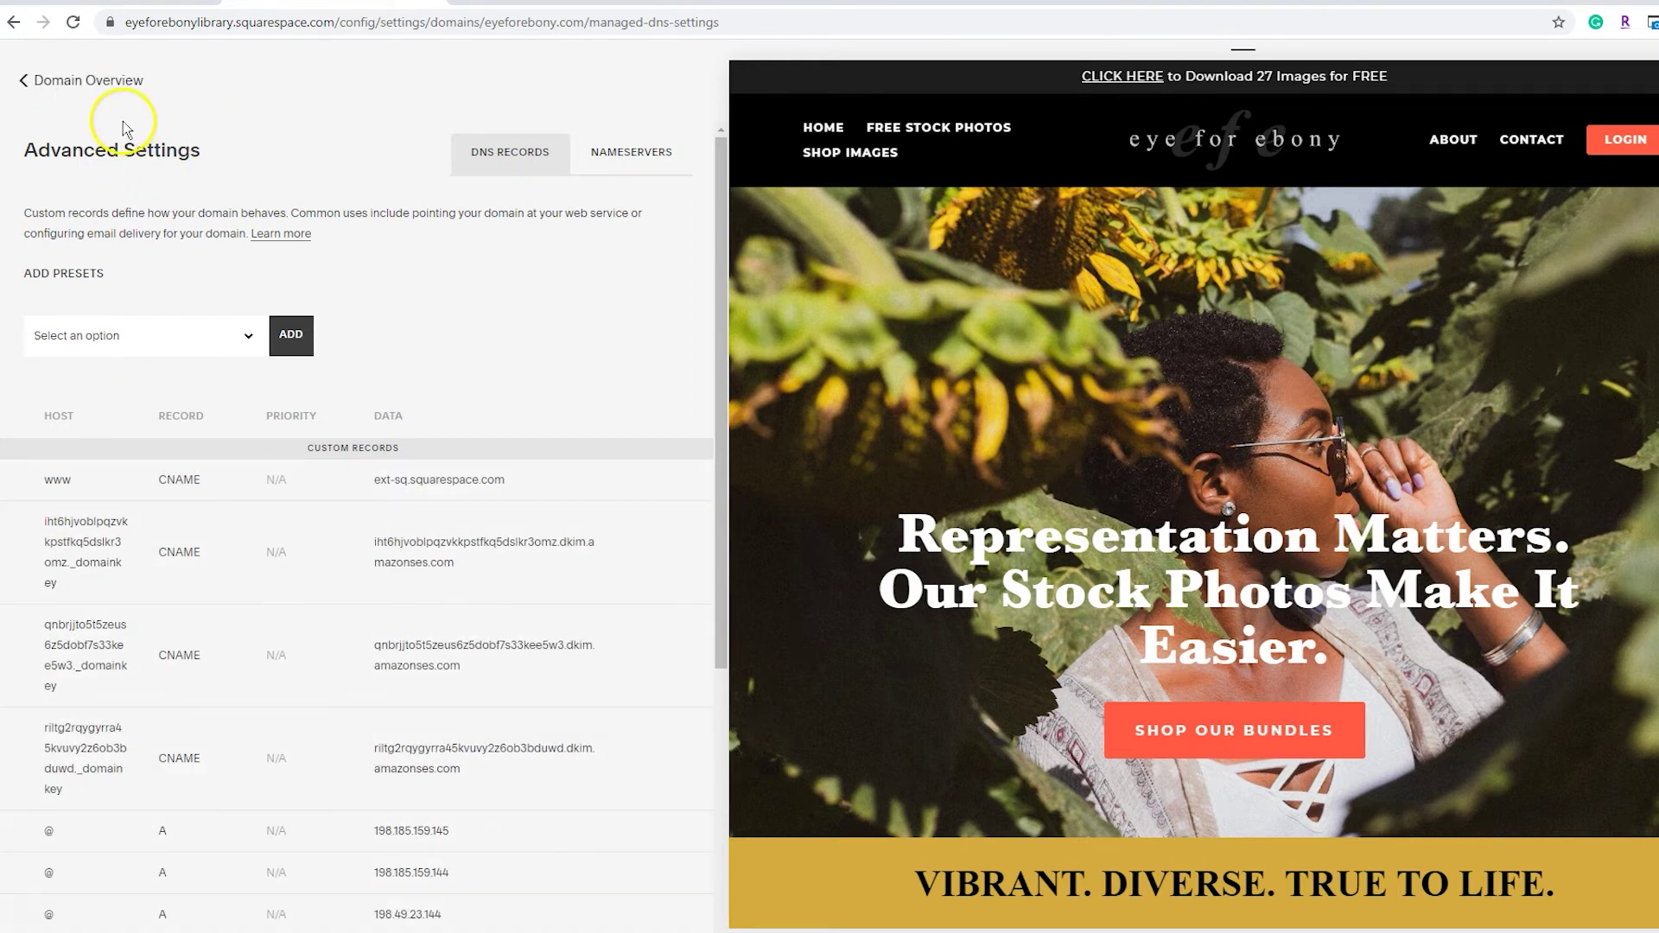
pyautogui.click(55, 87)
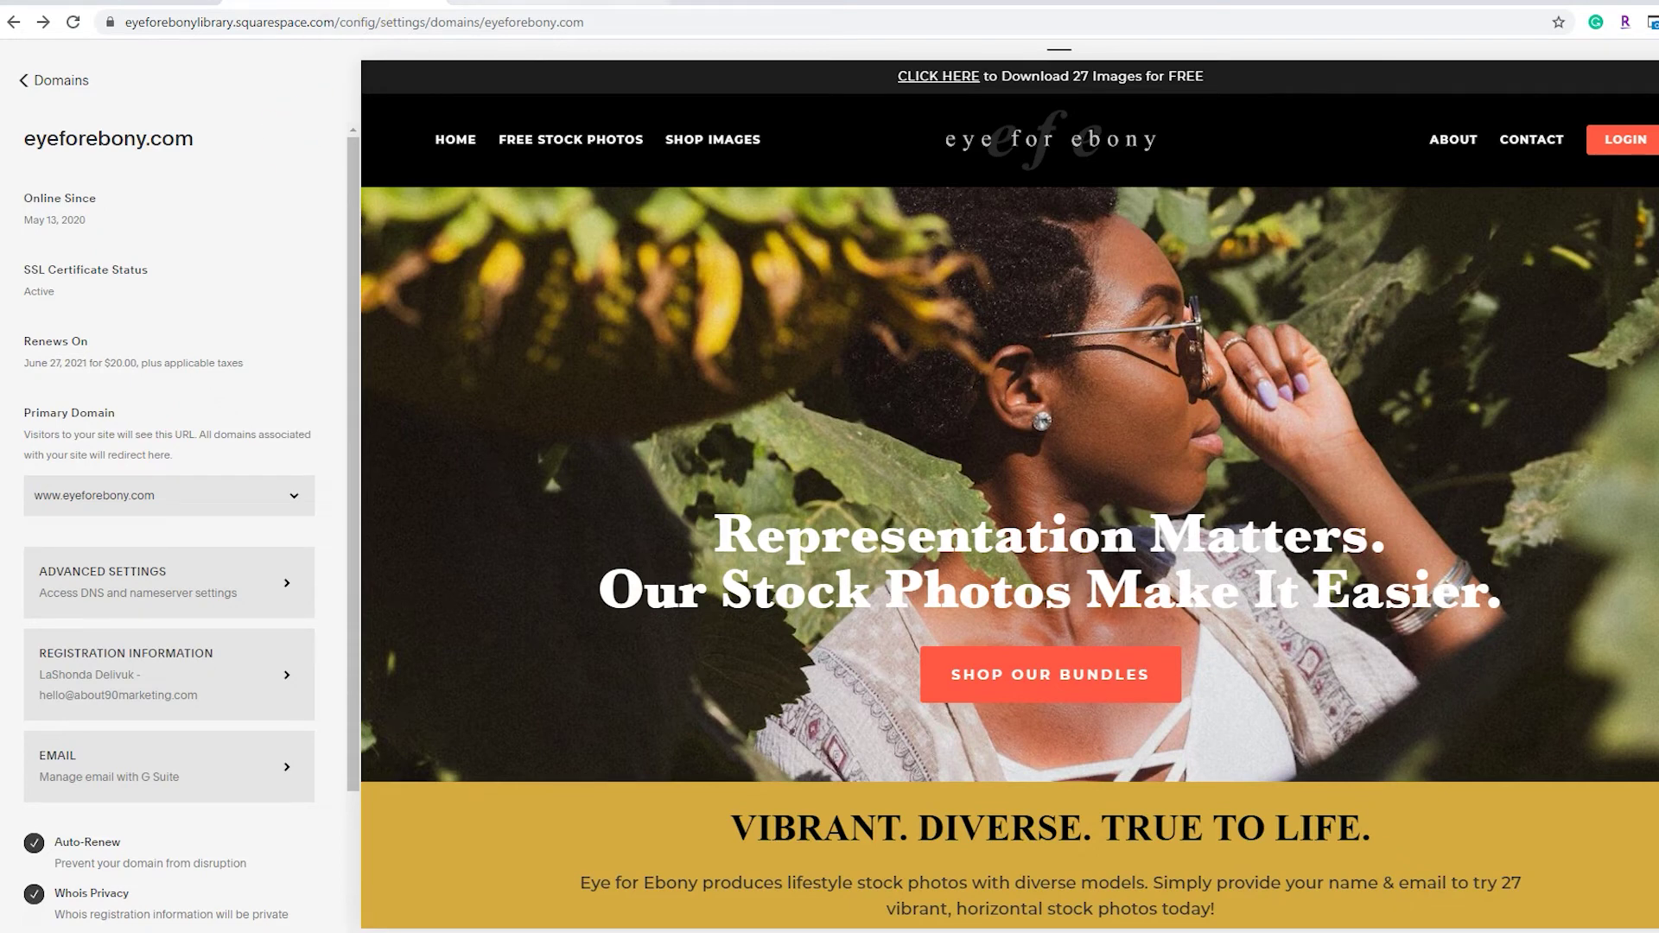
pyautogui.click(553, 4)
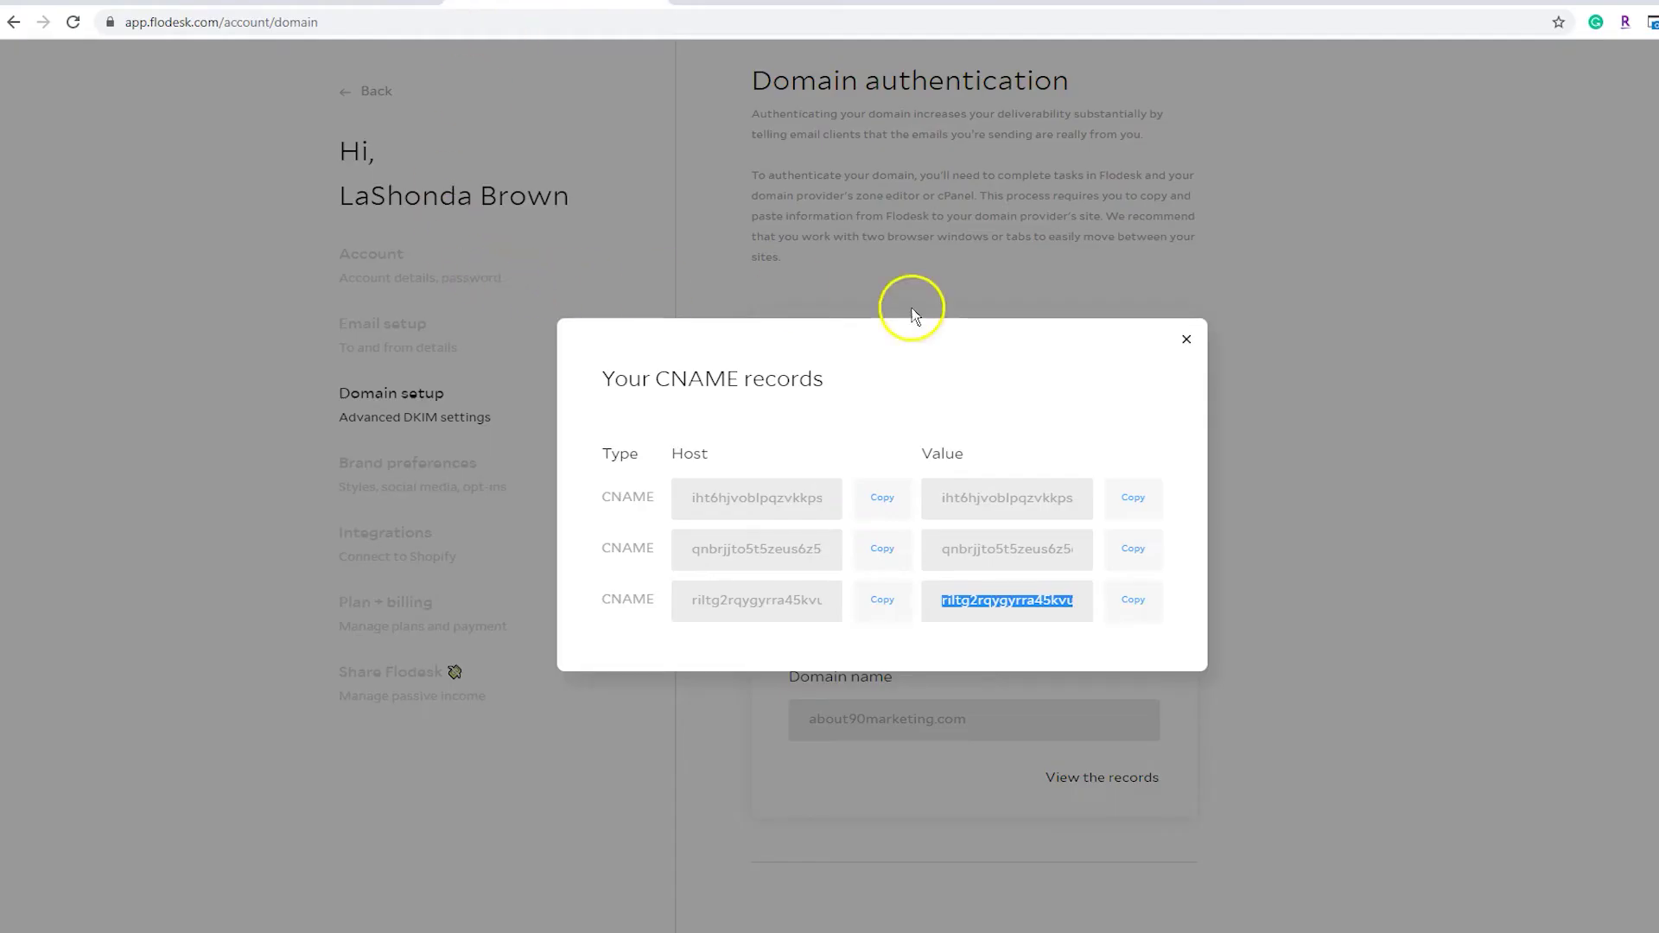
# - Close Flodesk's 'Your CNAME records' dialog
pyautogui.click(1186, 338)
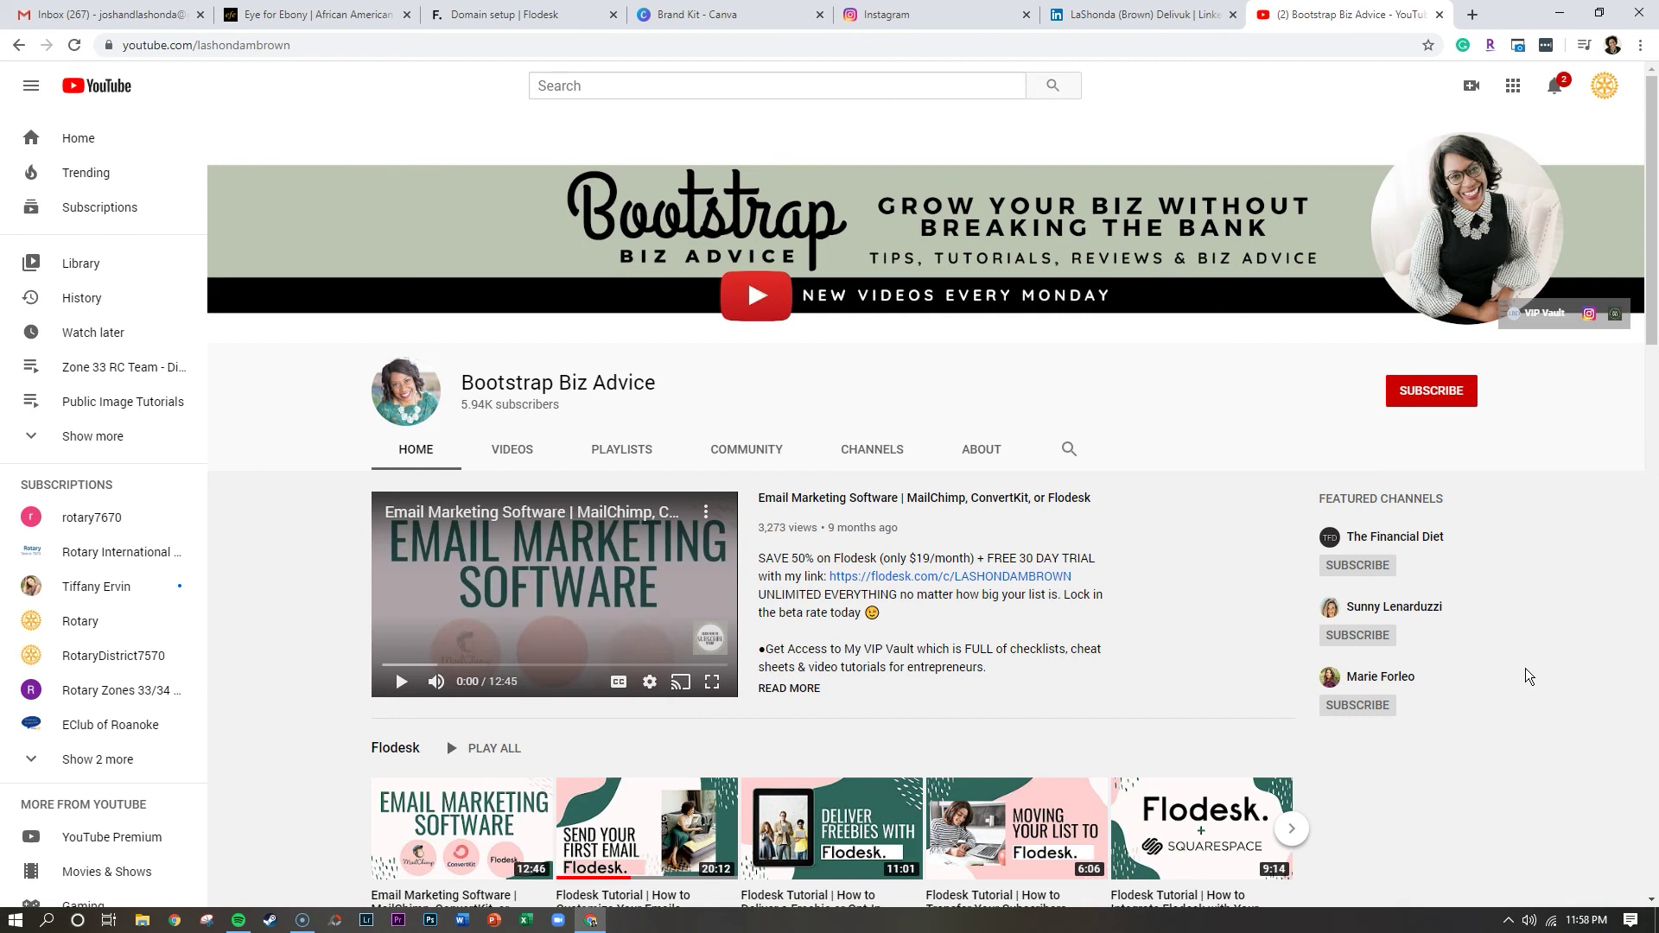
pyautogui.scroll(-1, 1528, 677)
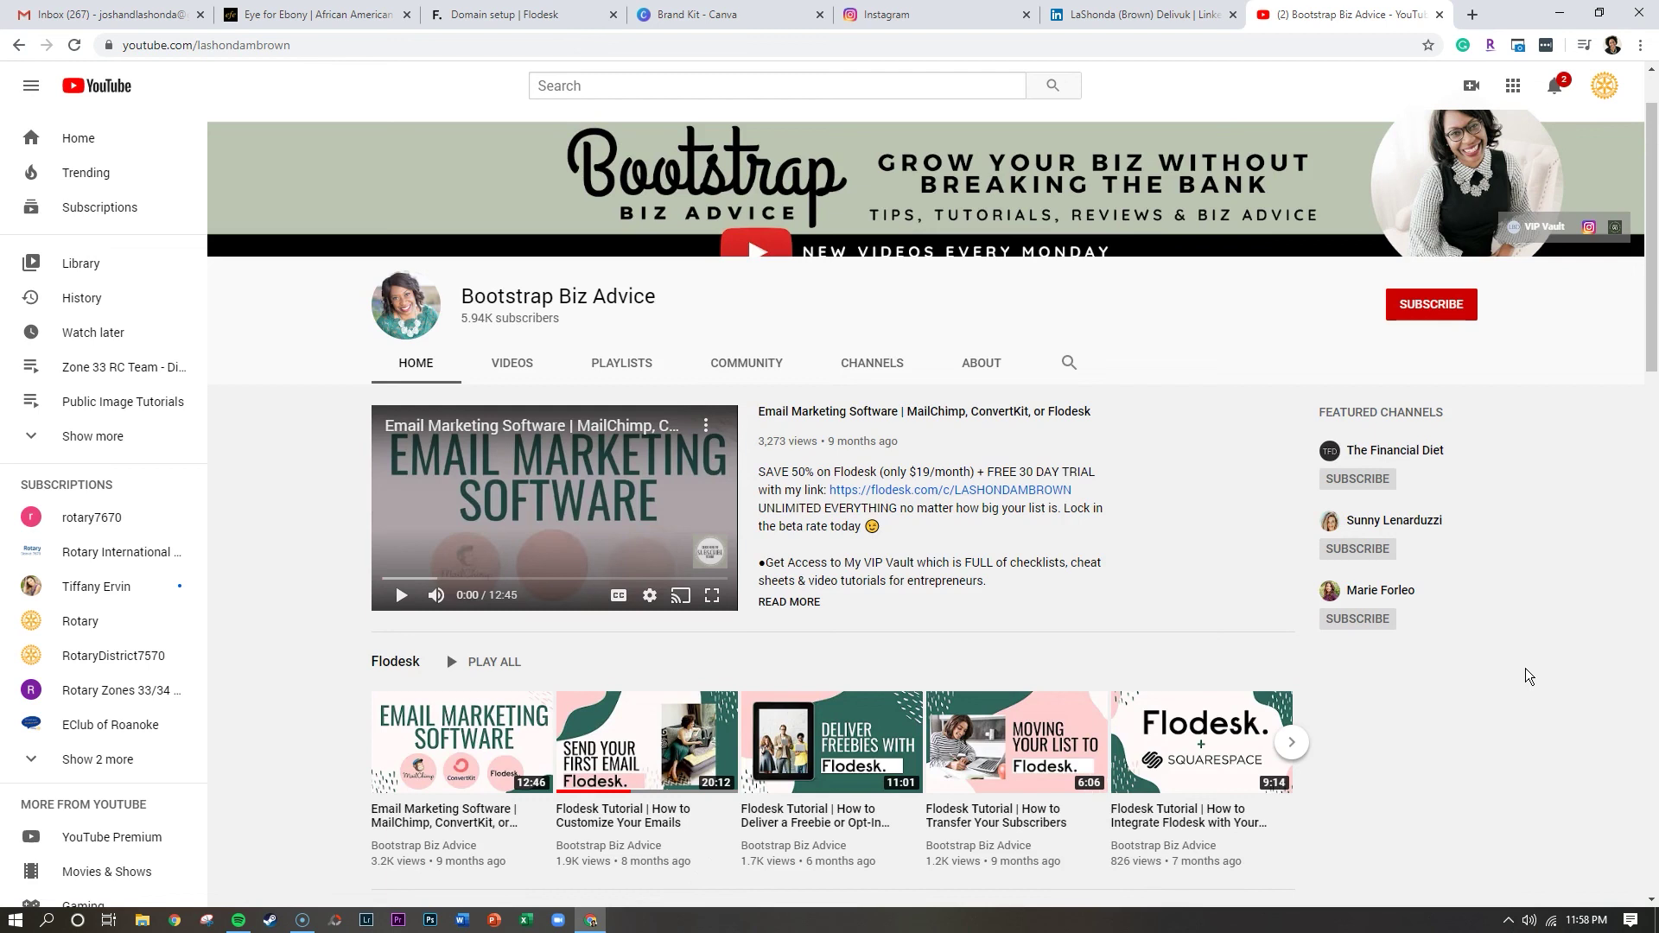